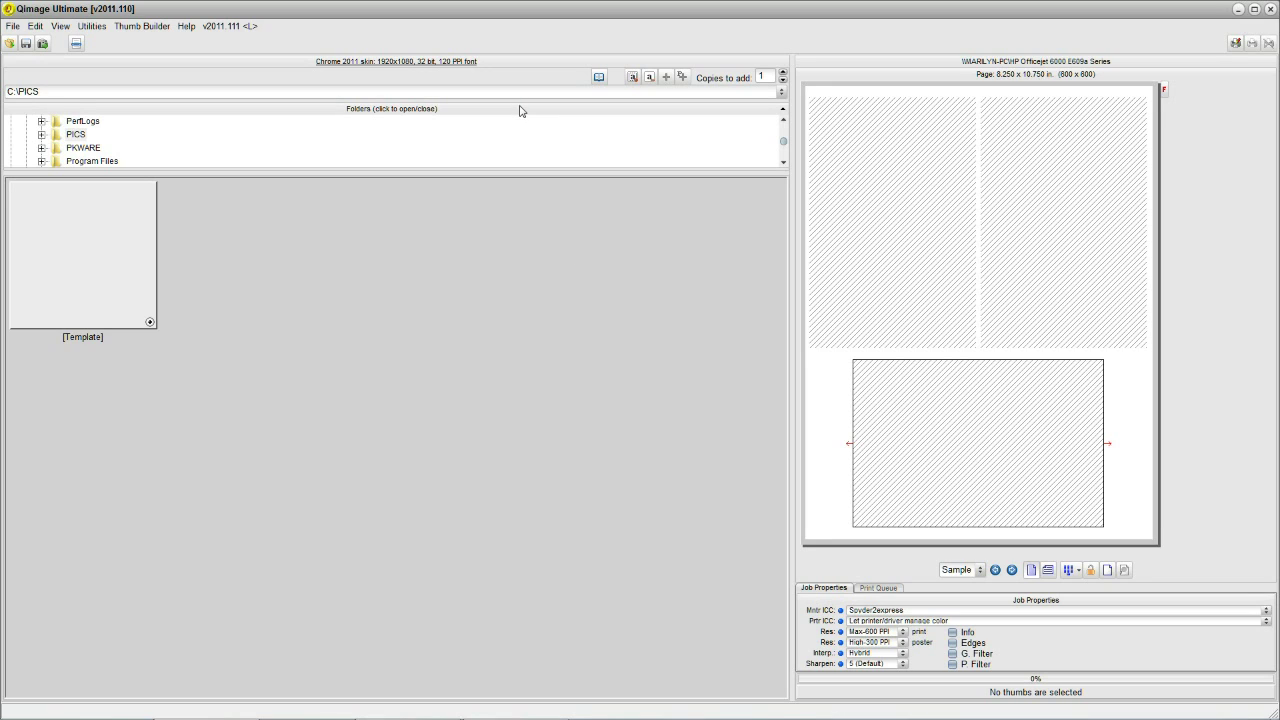
Enlarge the folder tree, expand C:\PICS and open the Ringling_10-25-2010 folder's thumbnails
click(447, 110)
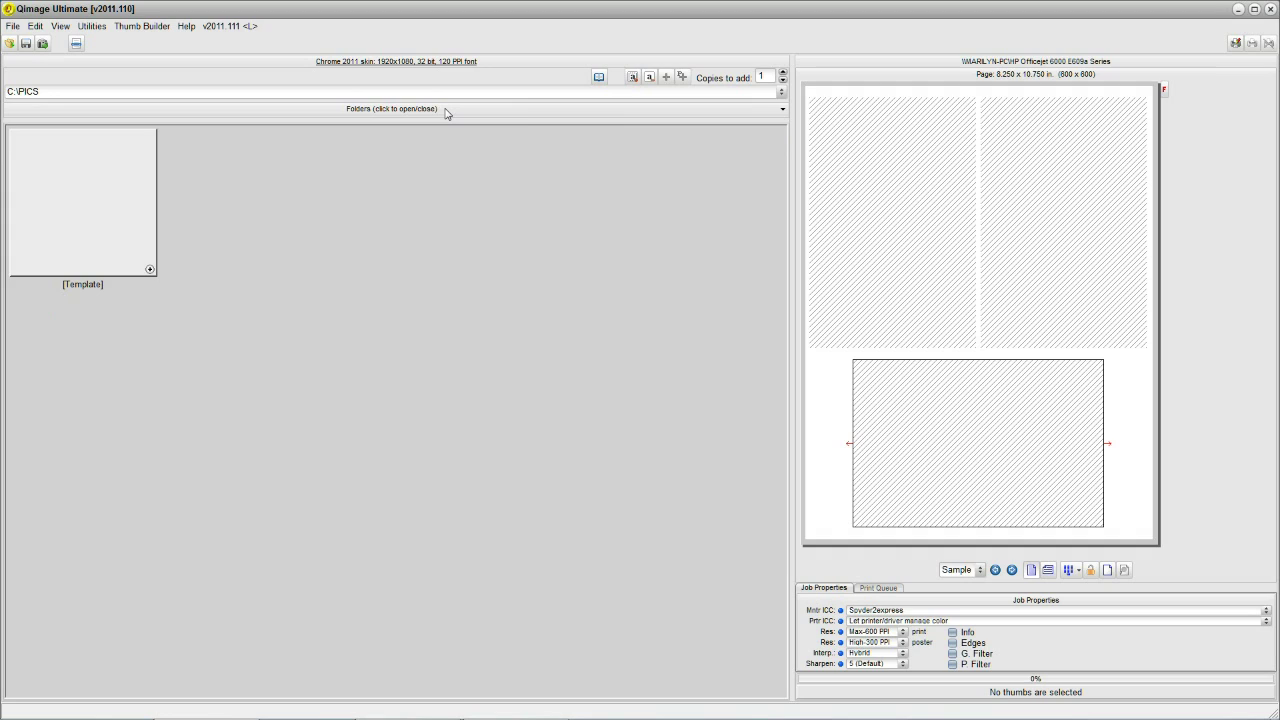
click(447, 110)
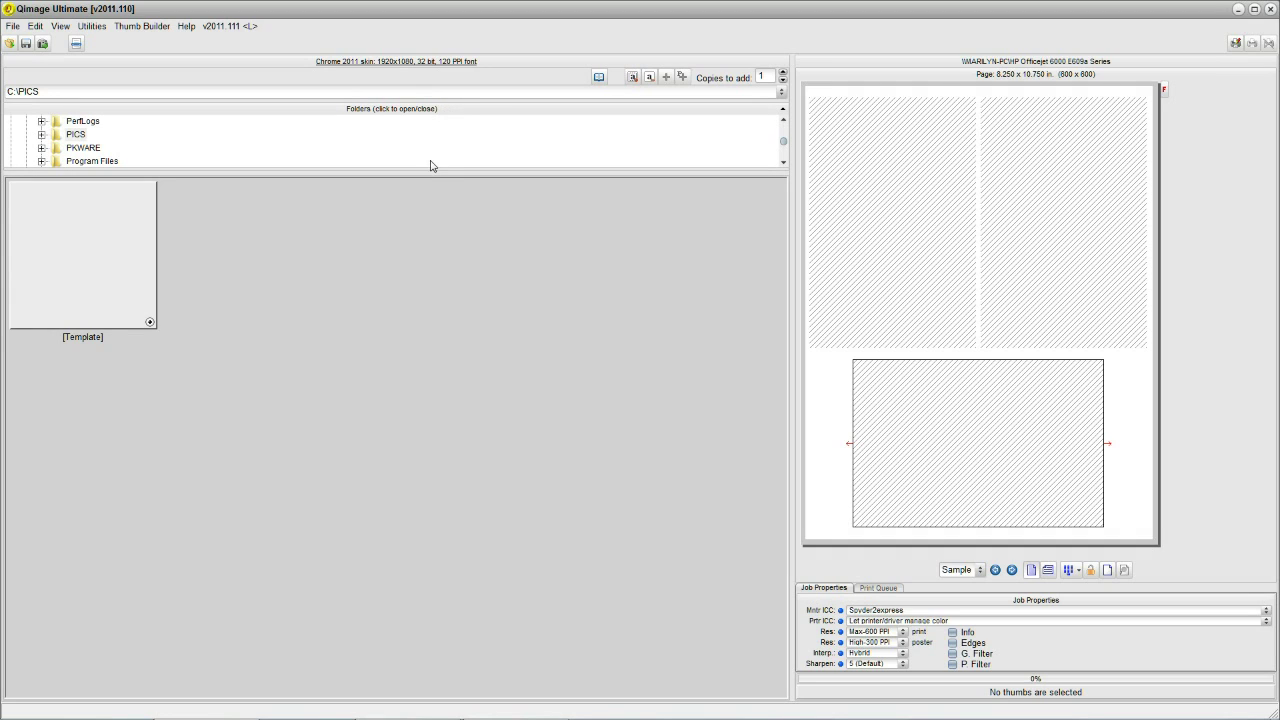
drag(428, 174, 411, 481)
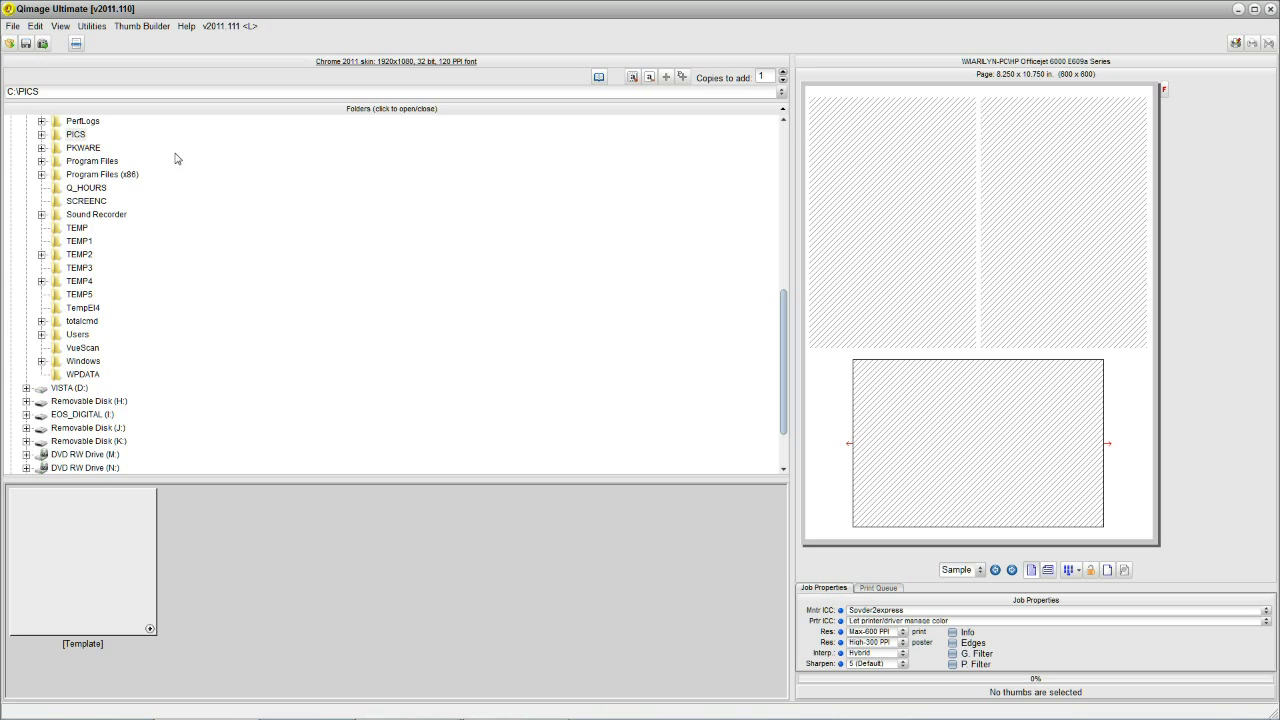
click(75, 135)
click(41, 135)
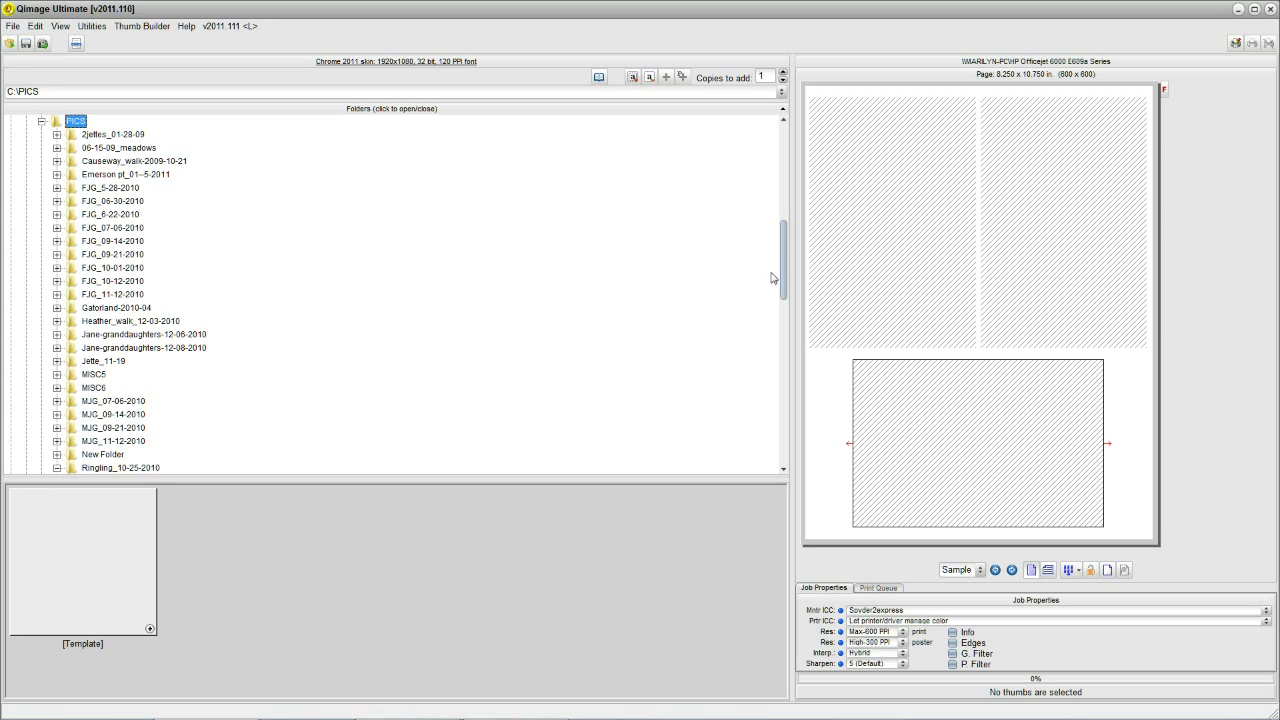
drag(785, 262, 784, 301)
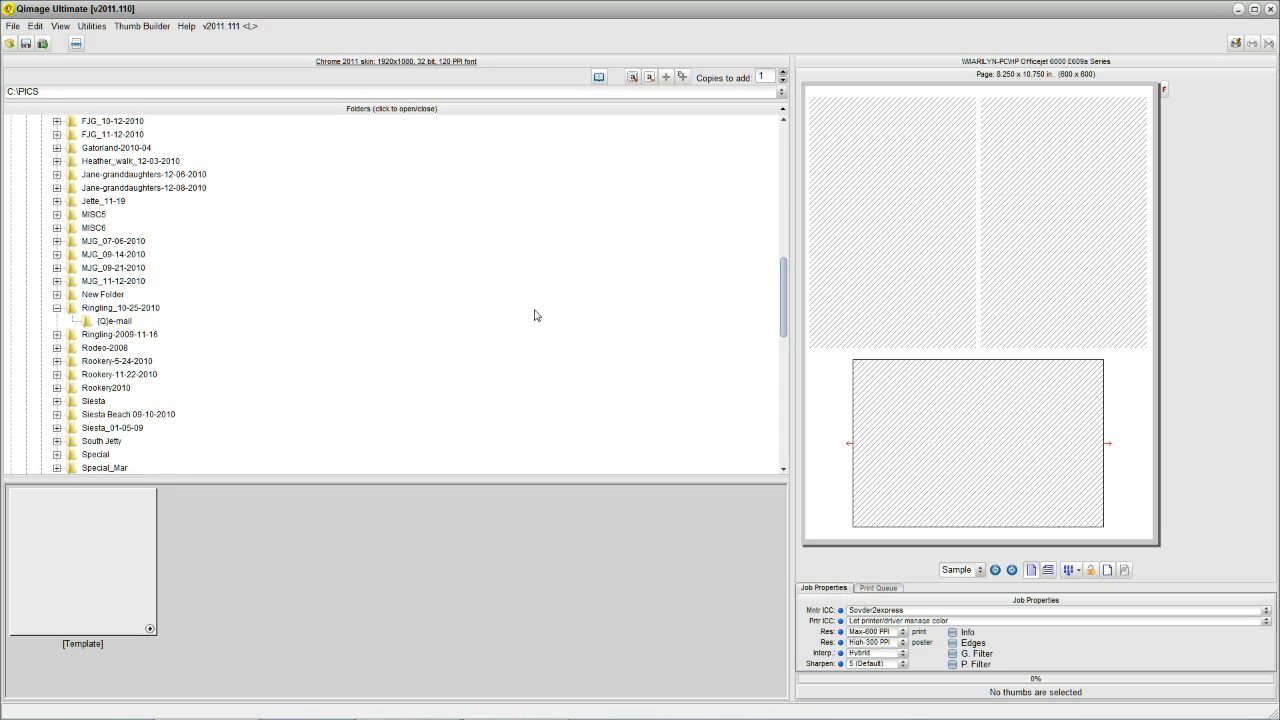
click(155, 310)
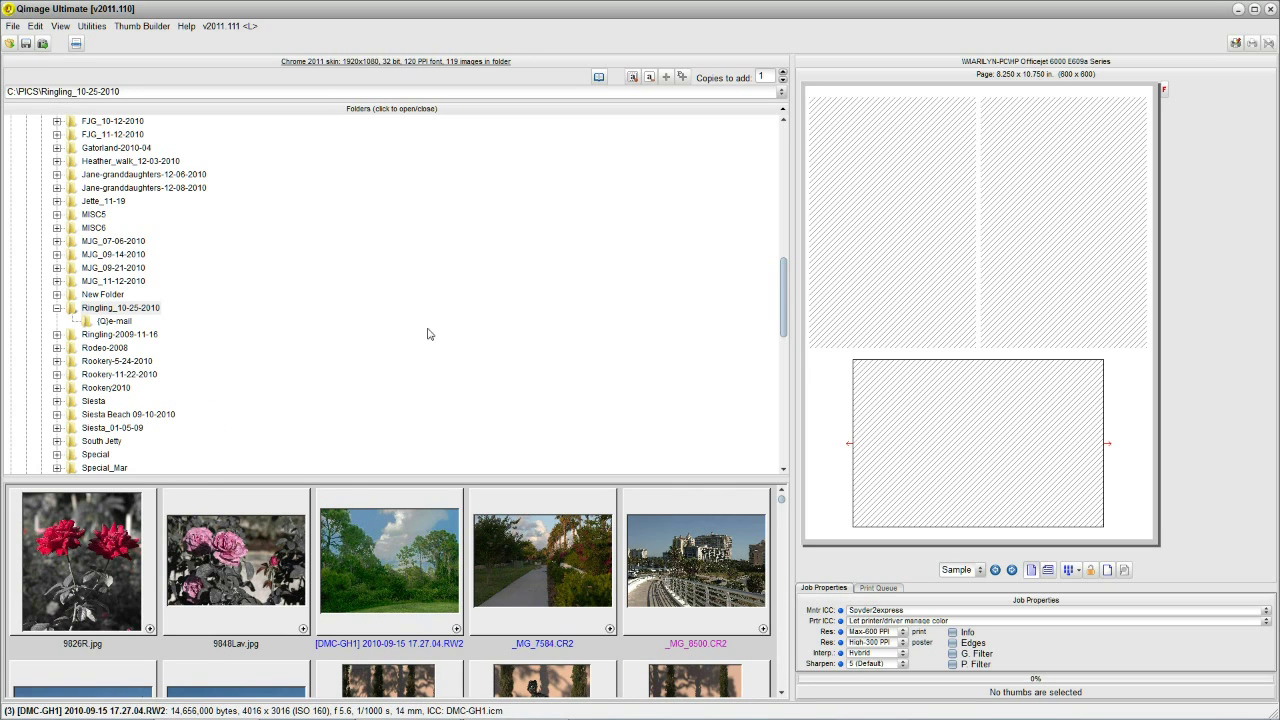
Collapse the folder tree and set Edit > Preferences > Thumb Size to Medium Thumbnails
click(449, 110)
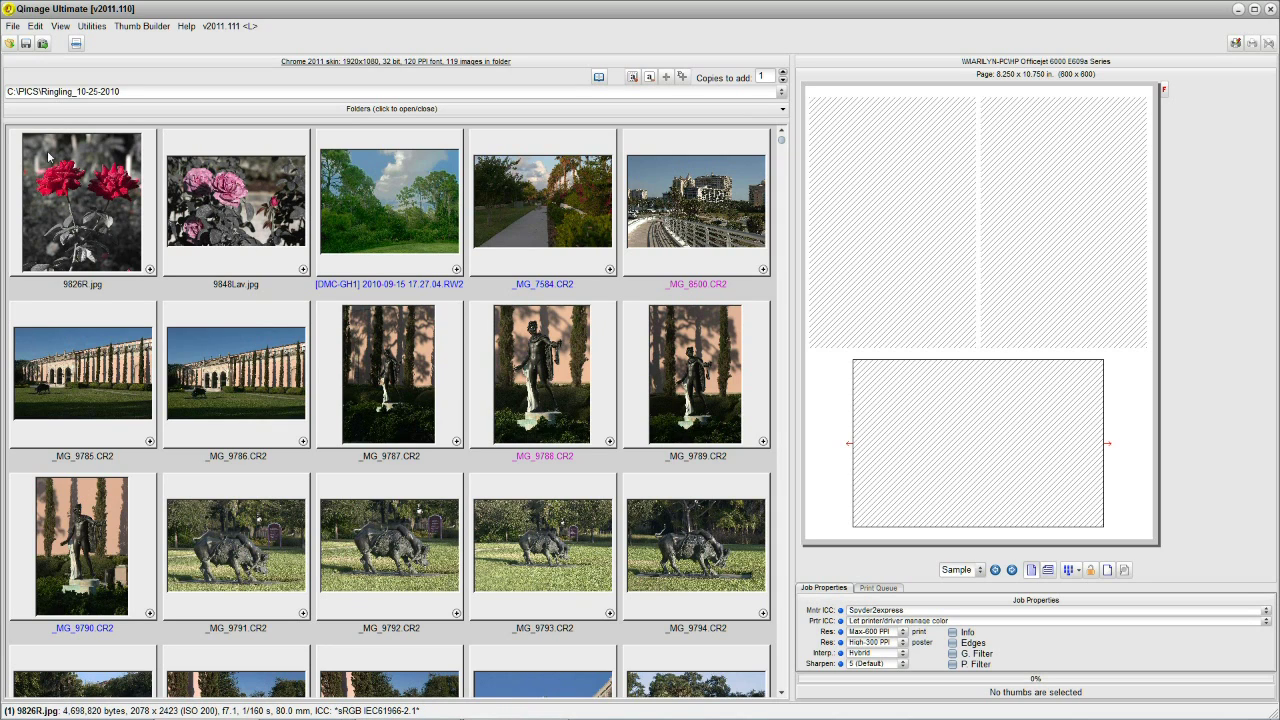
click(36, 26)
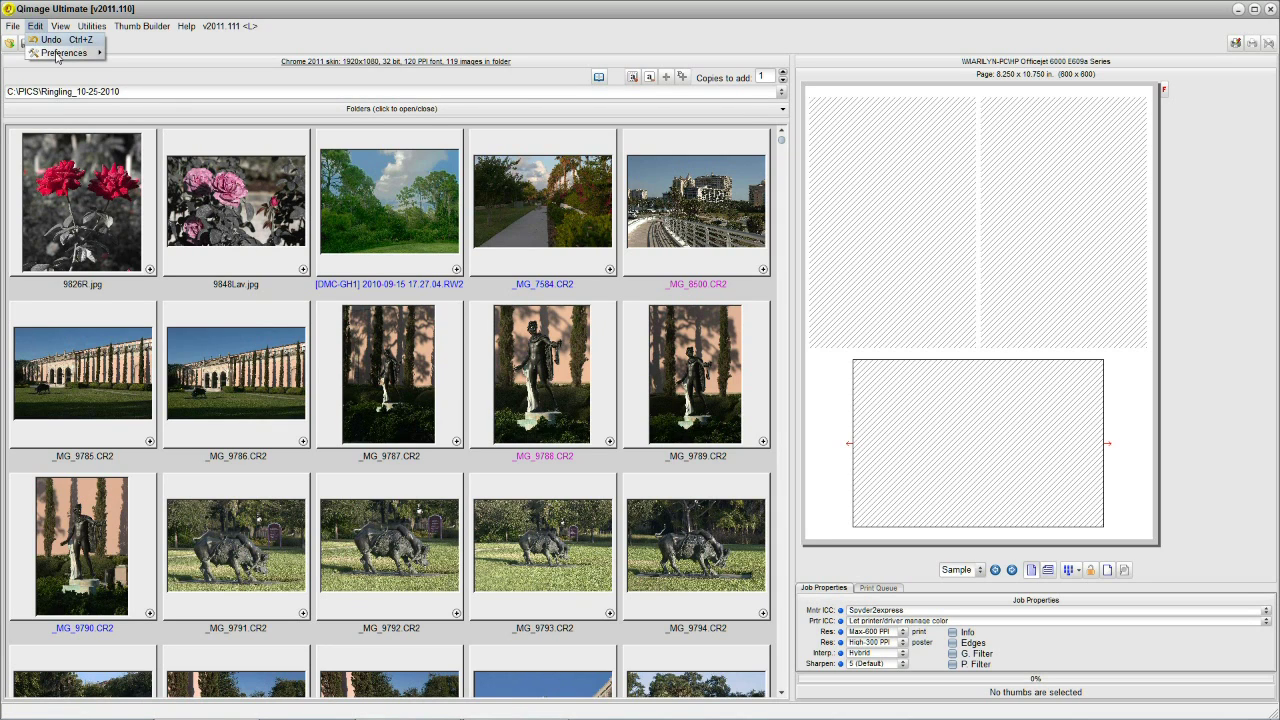
mouse_move(57, 55)
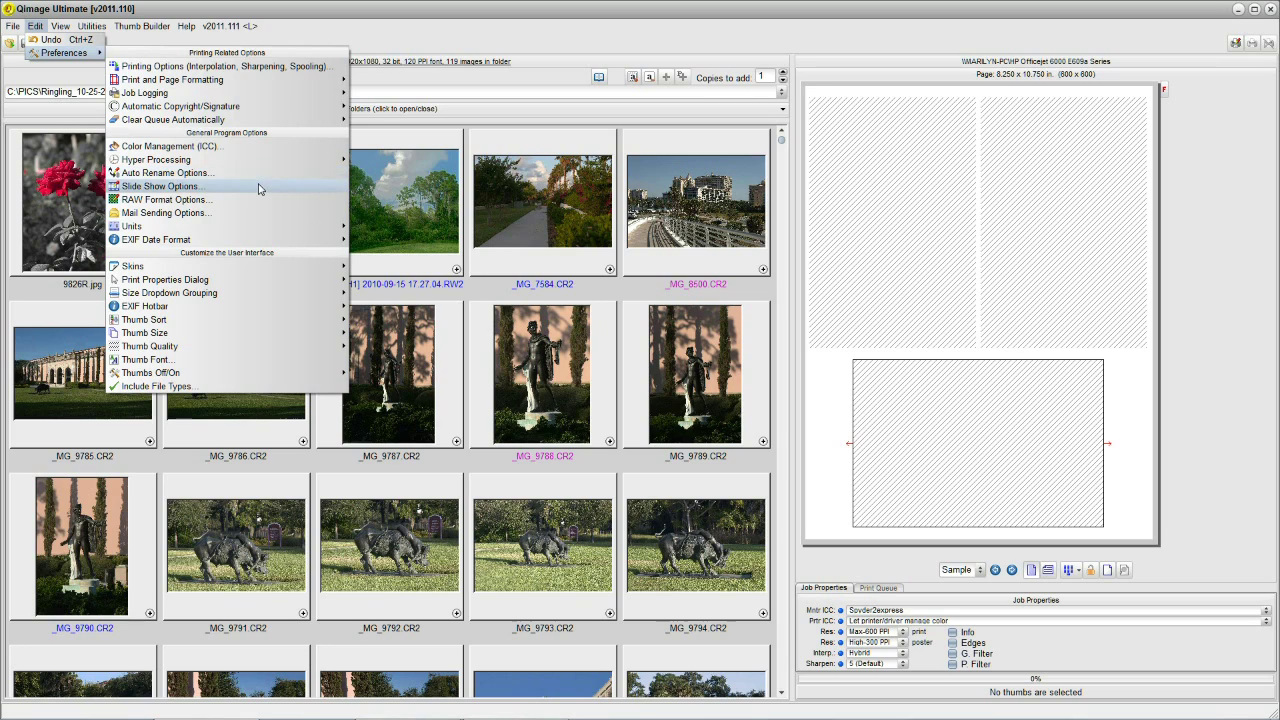
mouse_move(229, 232)
mouse_move(238, 308)
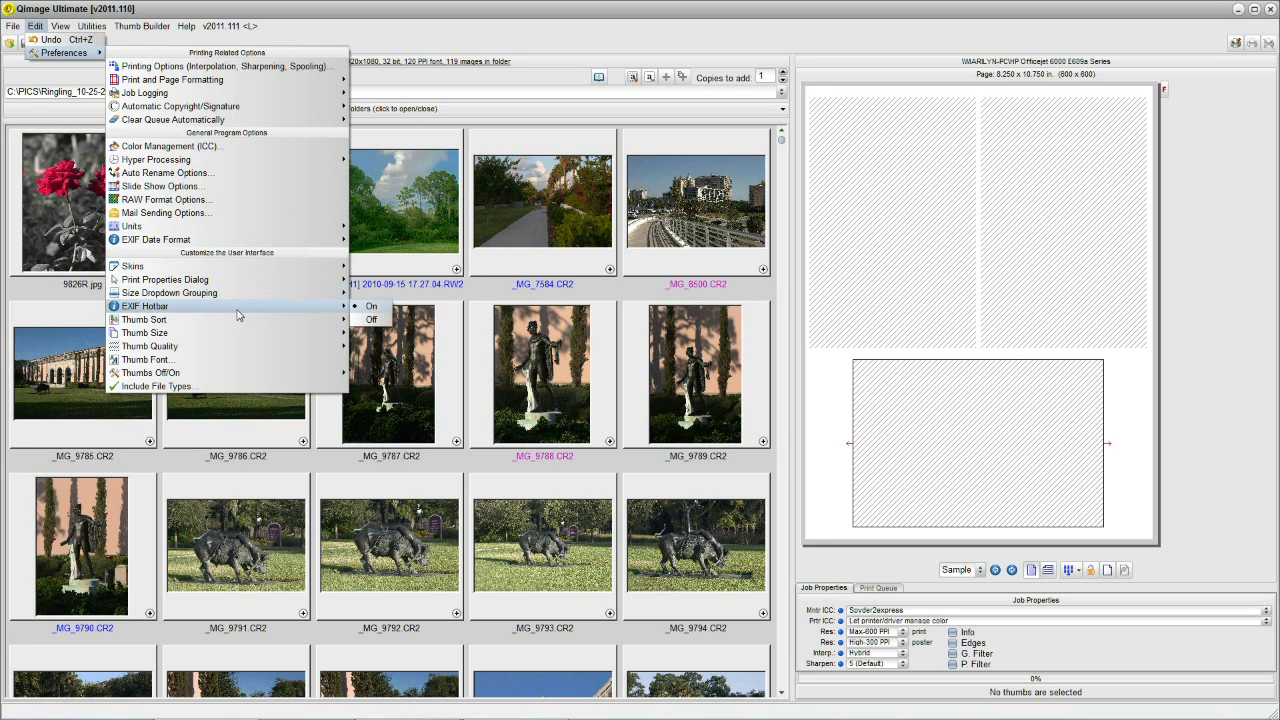
mouse_move(224, 336)
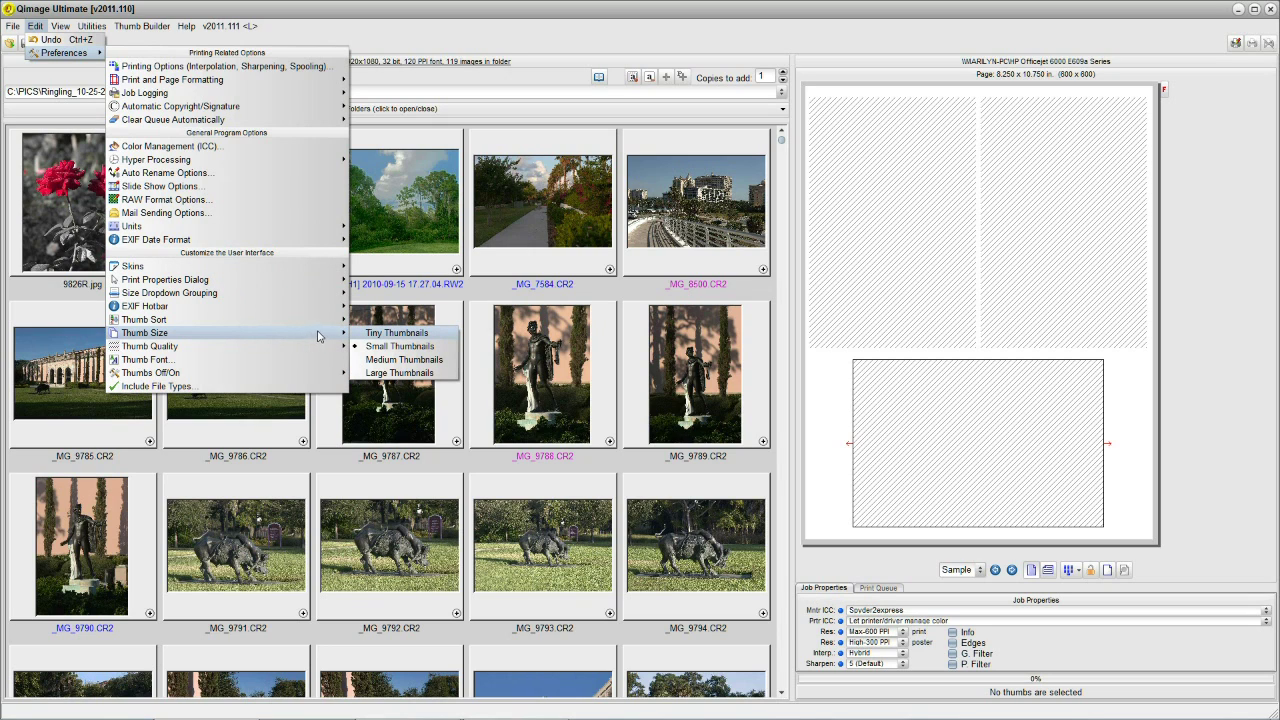
click(393, 360)
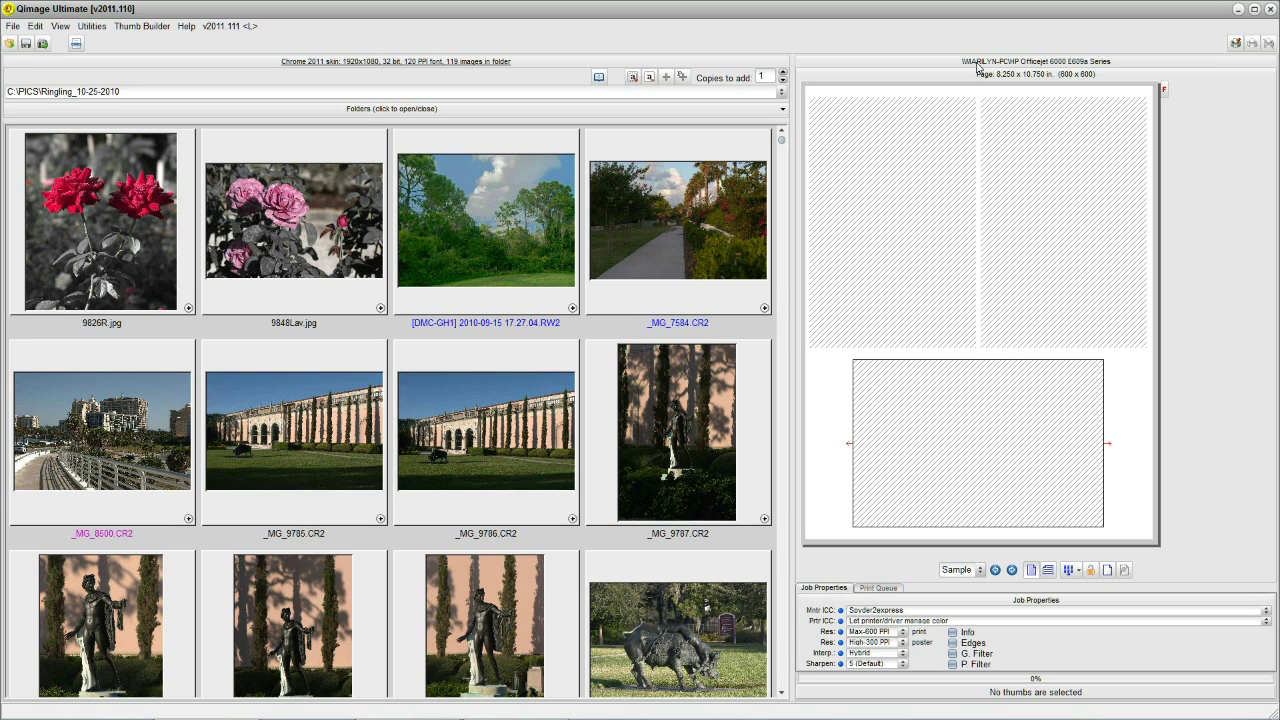
Choose EPSON Stylus Photo R1800 as the printer in page setup
click(1237, 45)
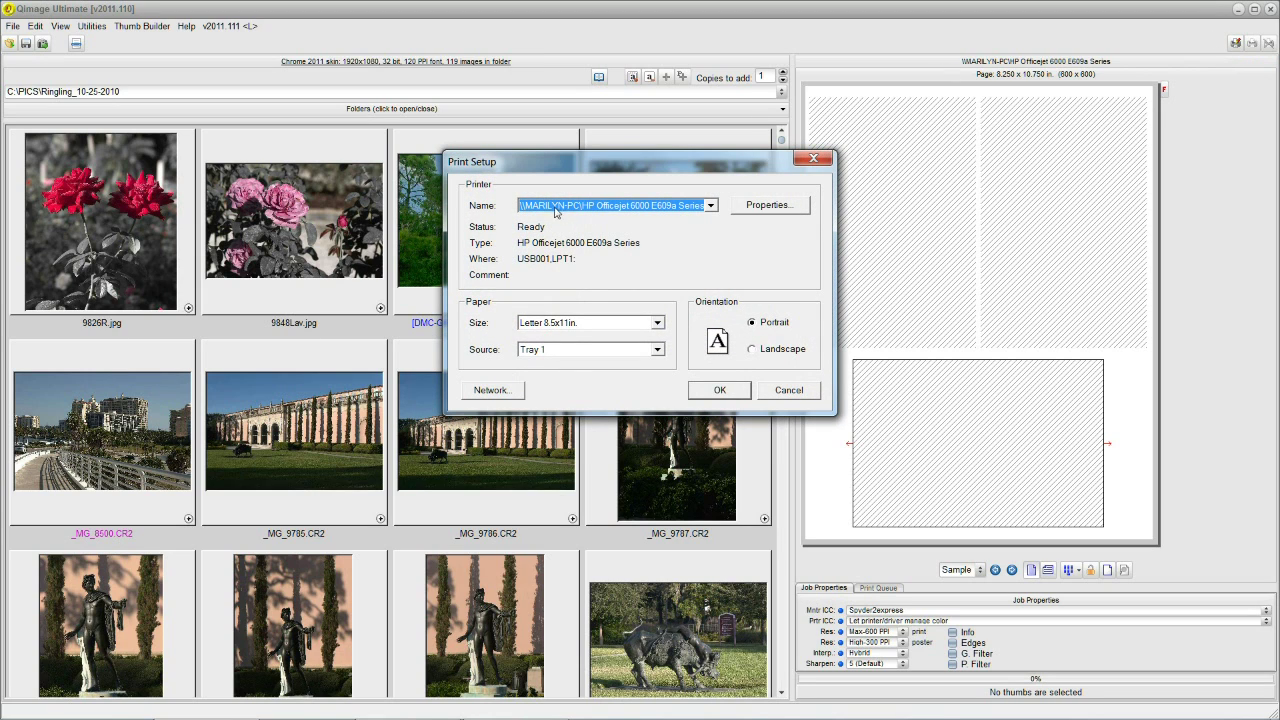
click(711, 206)
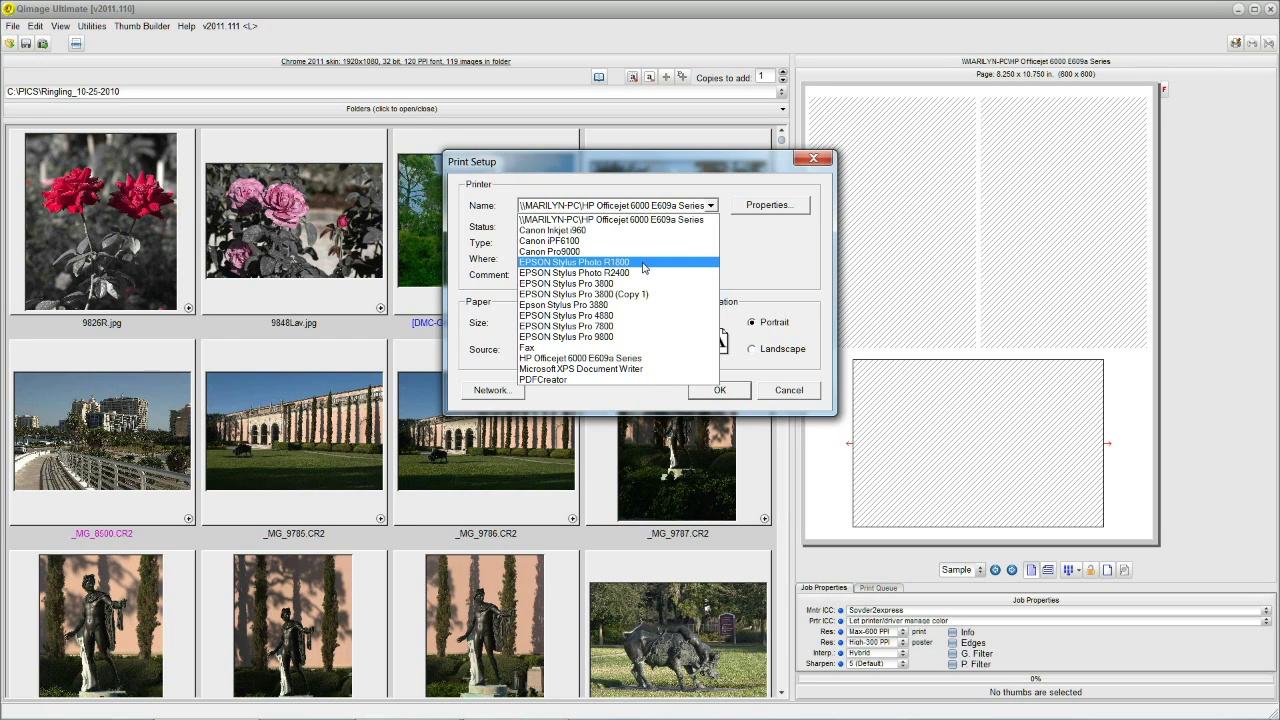
click(644, 262)
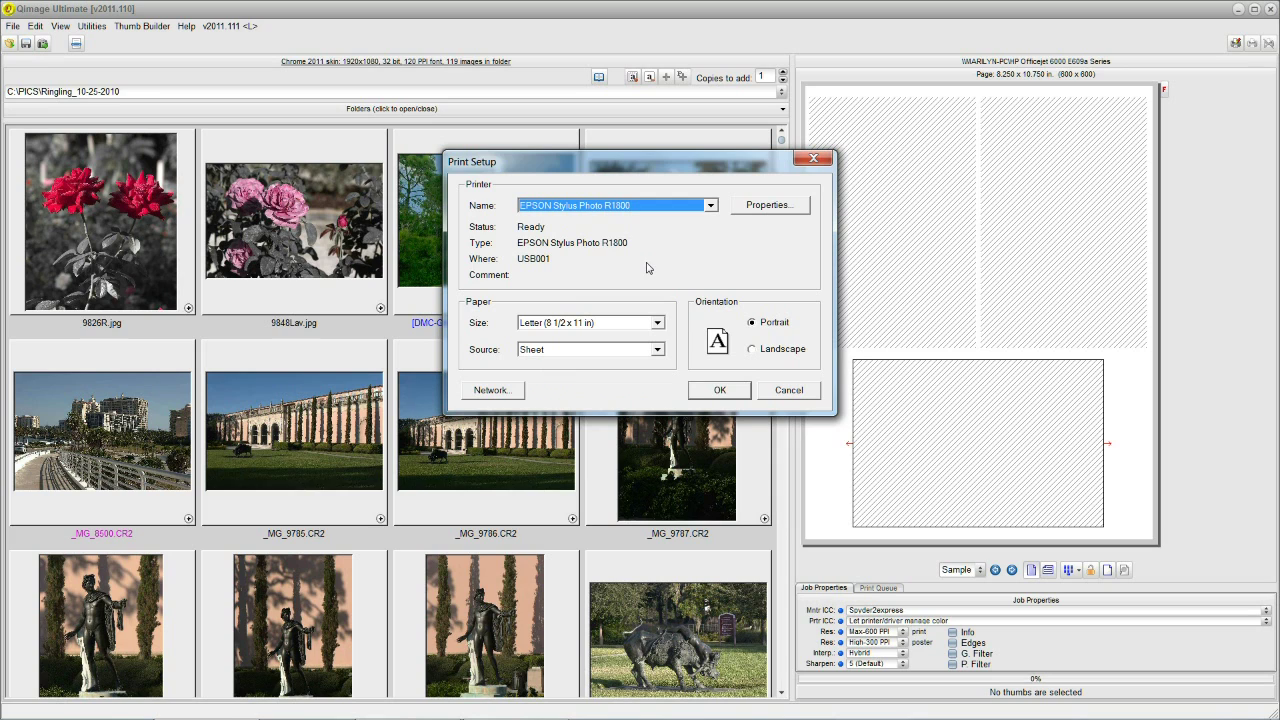
Set the R1800 driver to Premium Photo Paper Glossy at Best Photo quality and apply
click(774, 207)
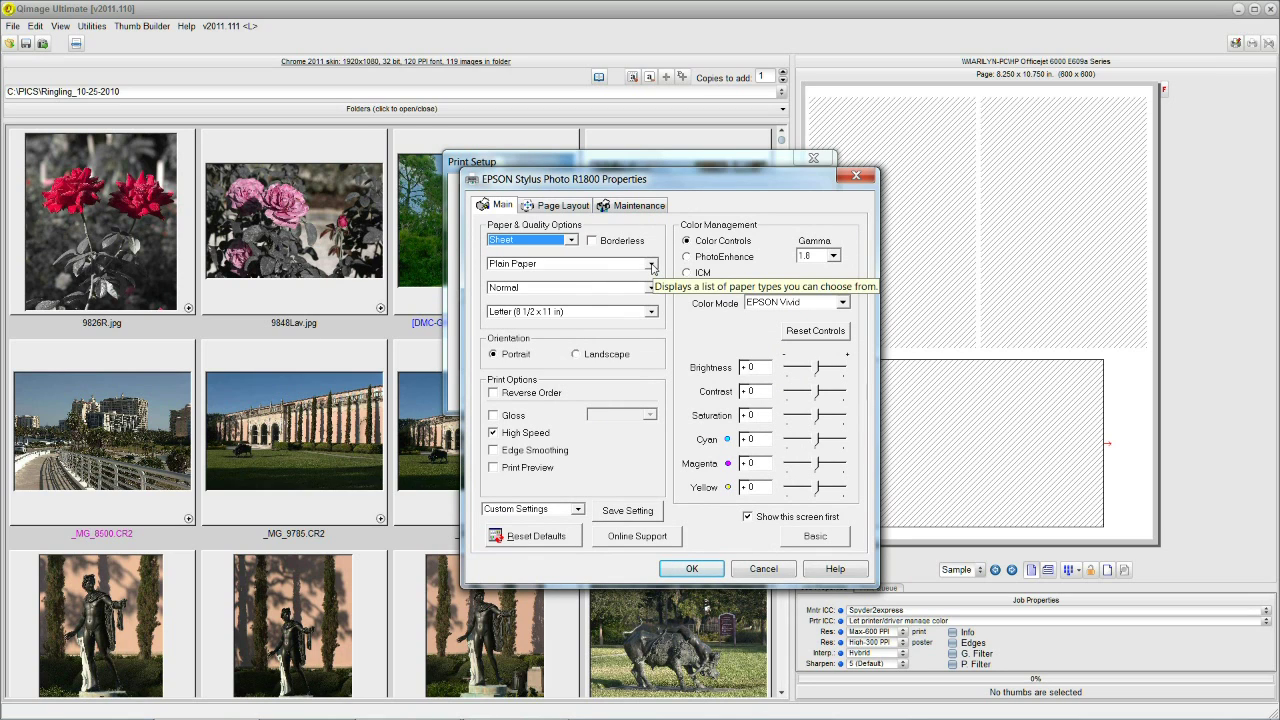
click(651, 266)
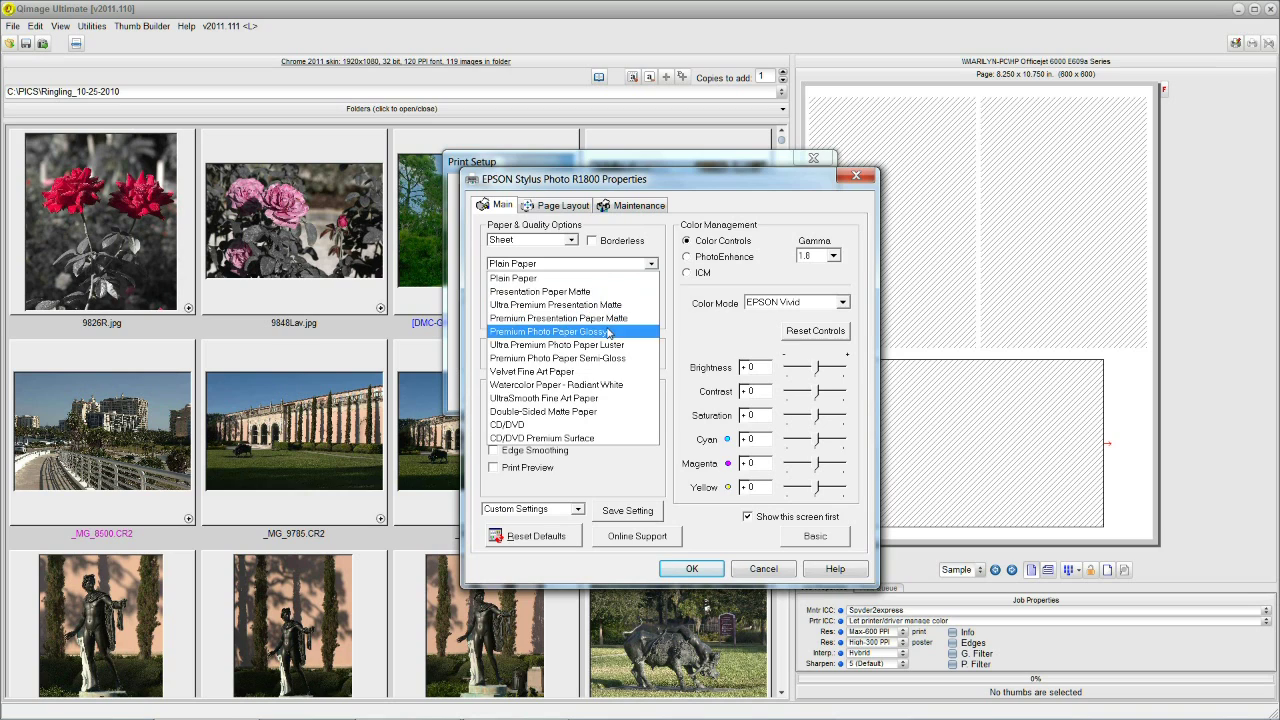
click(607, 333)
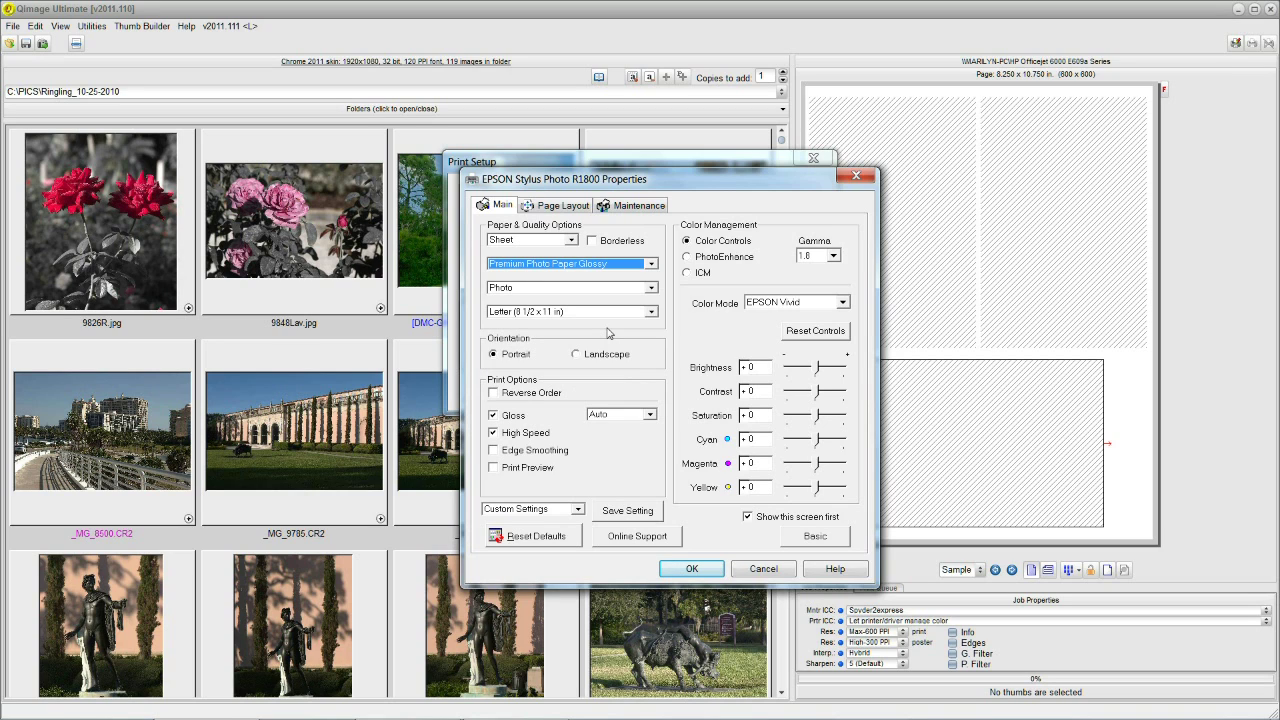
click(652, 291)
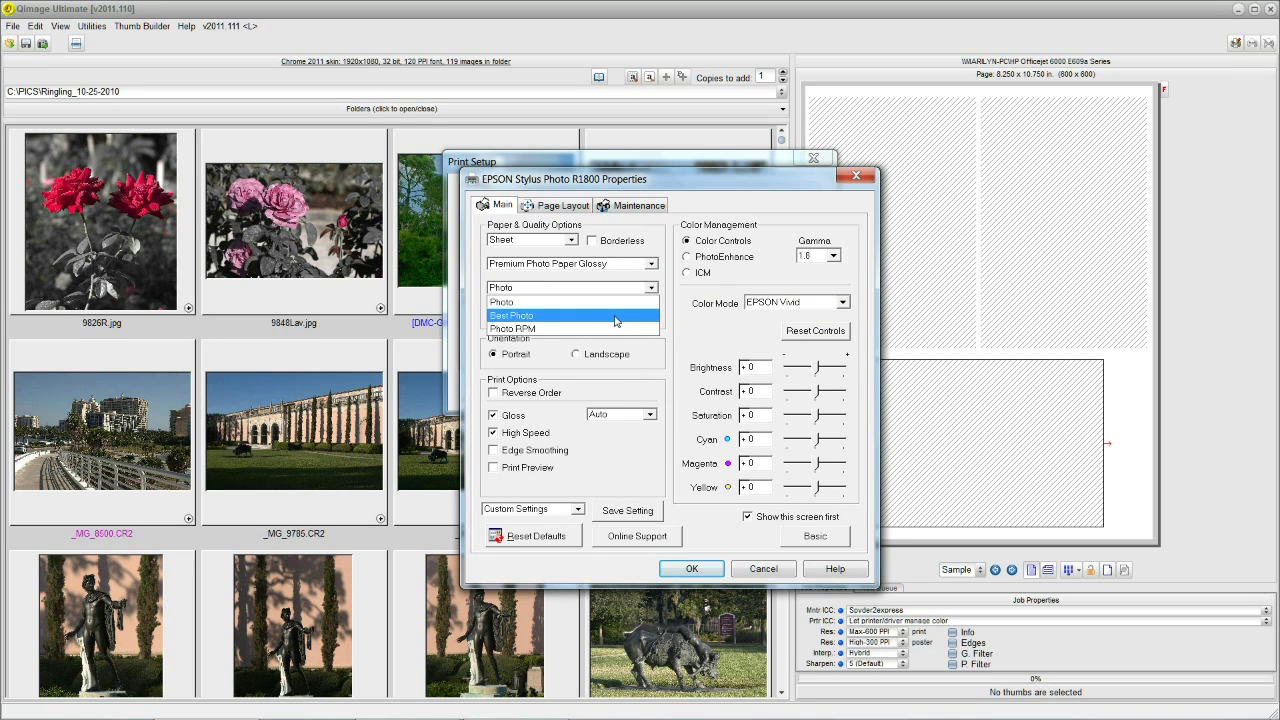
click(617, 316)
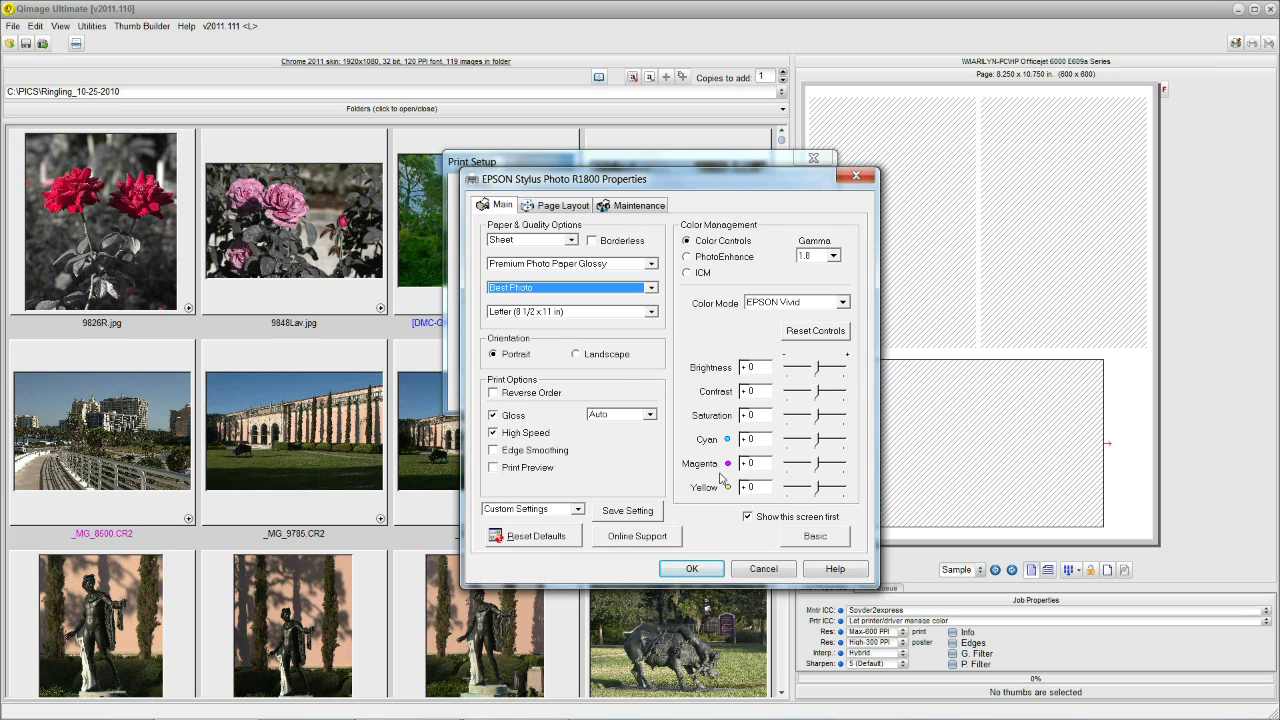
click(692, 569)
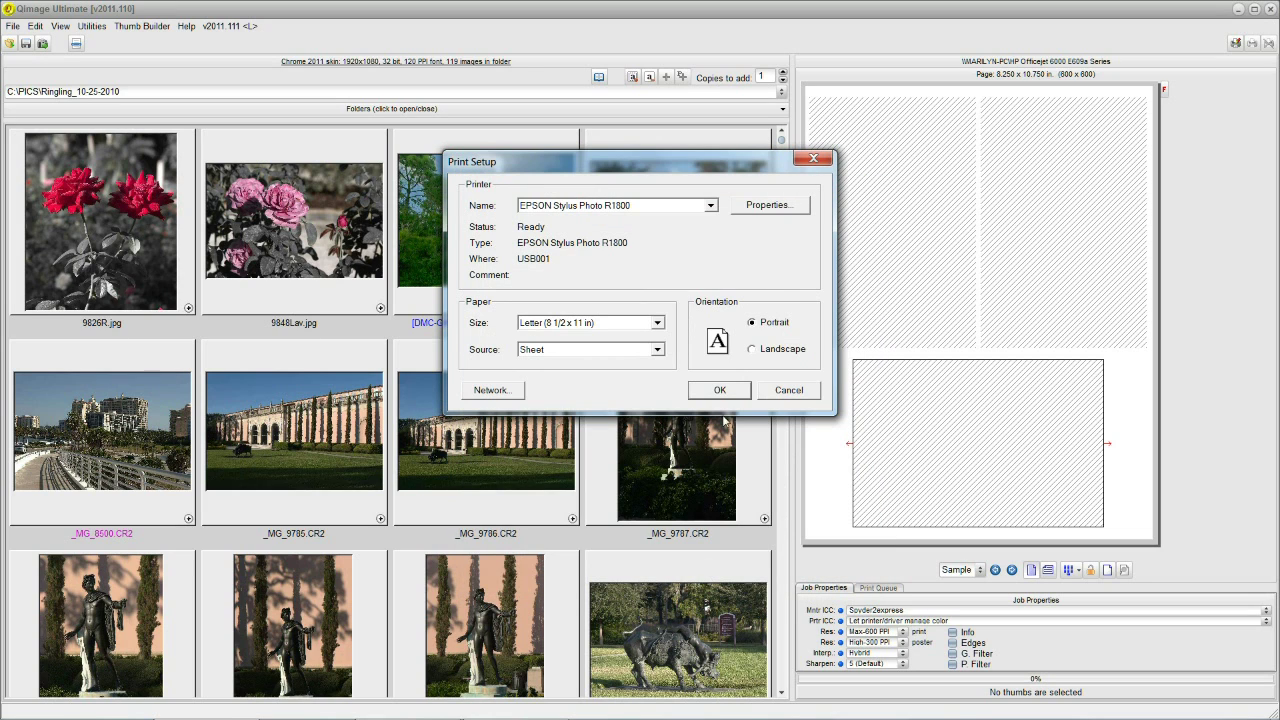
click(720, 390)
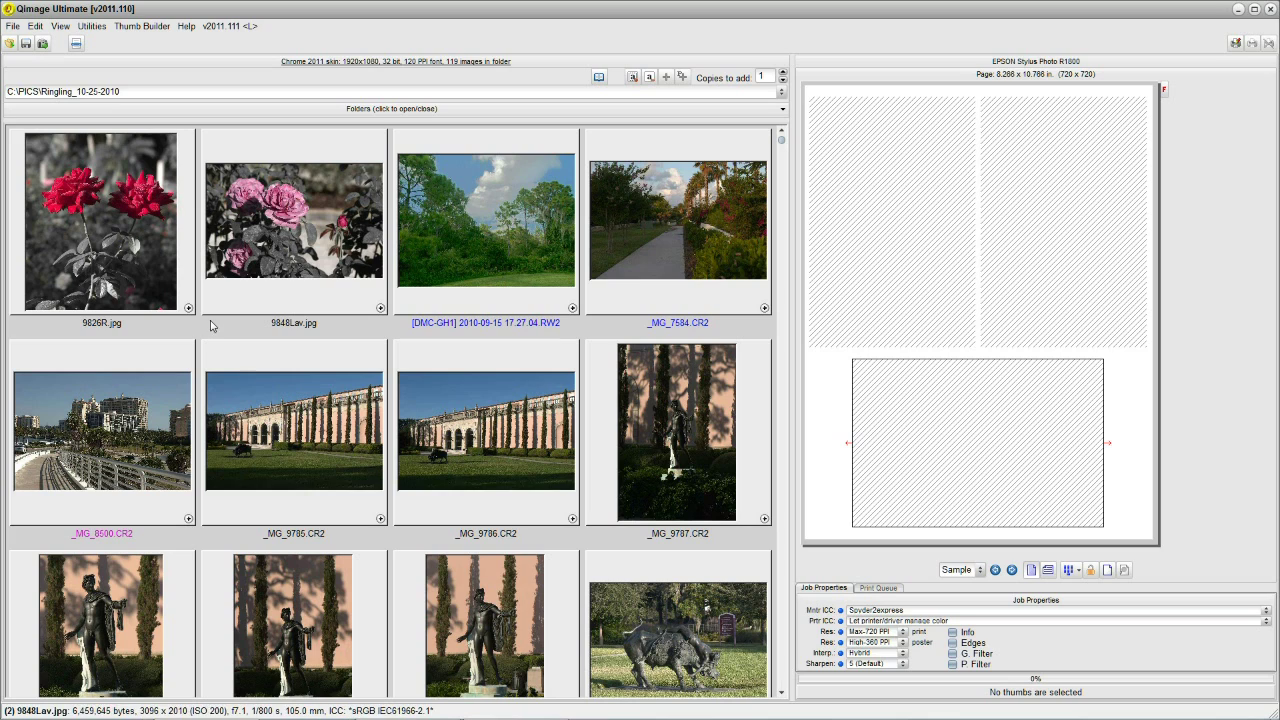
Select the red rose photo 9826R.jpg
click(140, 265)
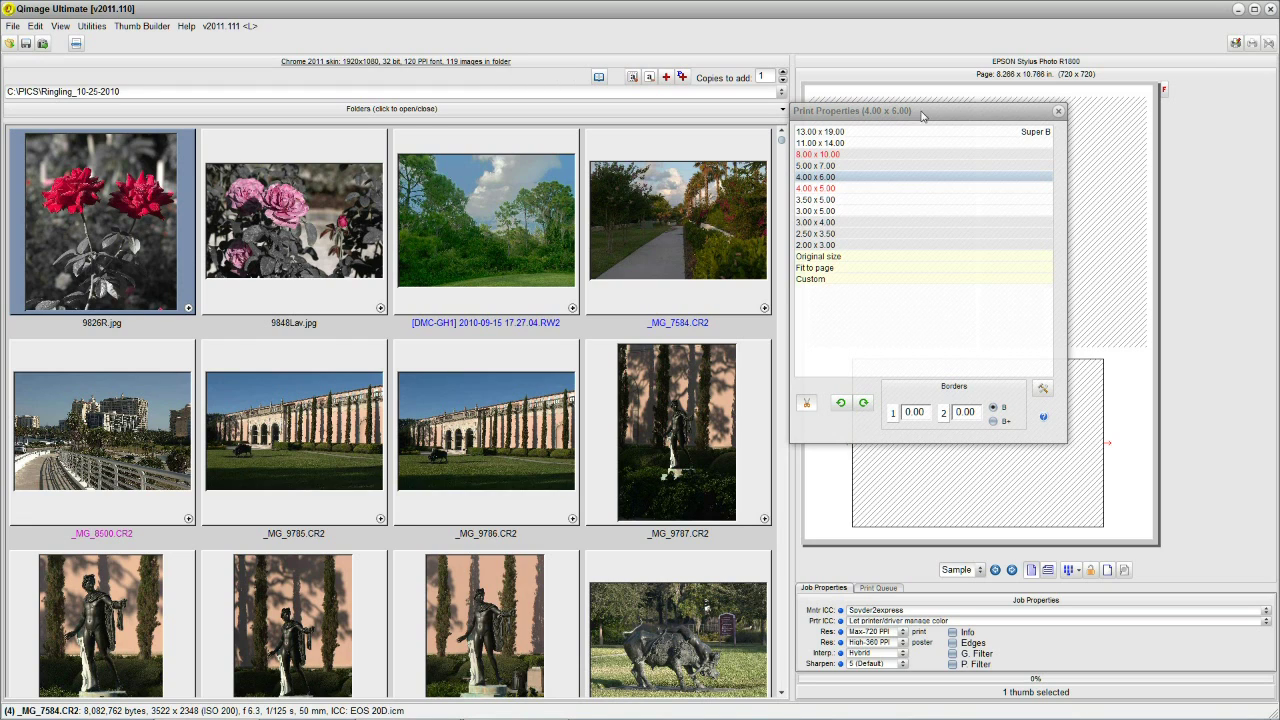
Add the red rose to the page as a 4.00 x 6.00 print and move the size panel aside
click(877, 182)
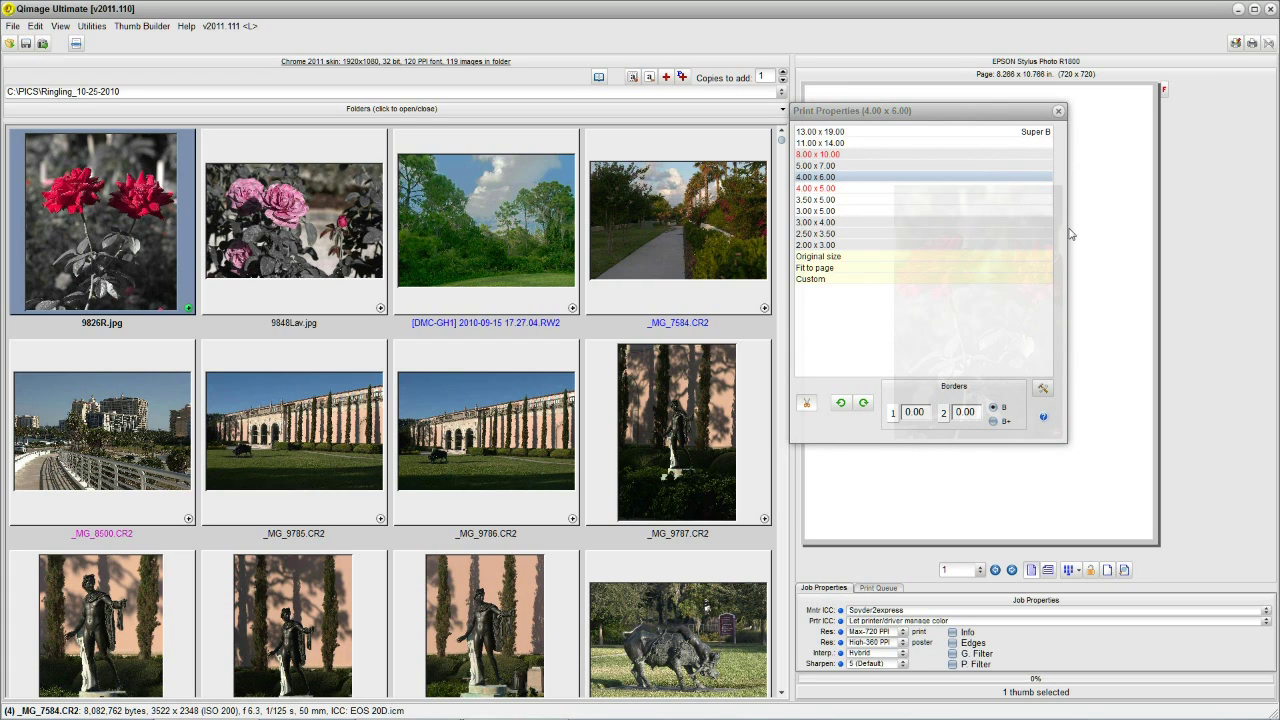
click(1105, 280)
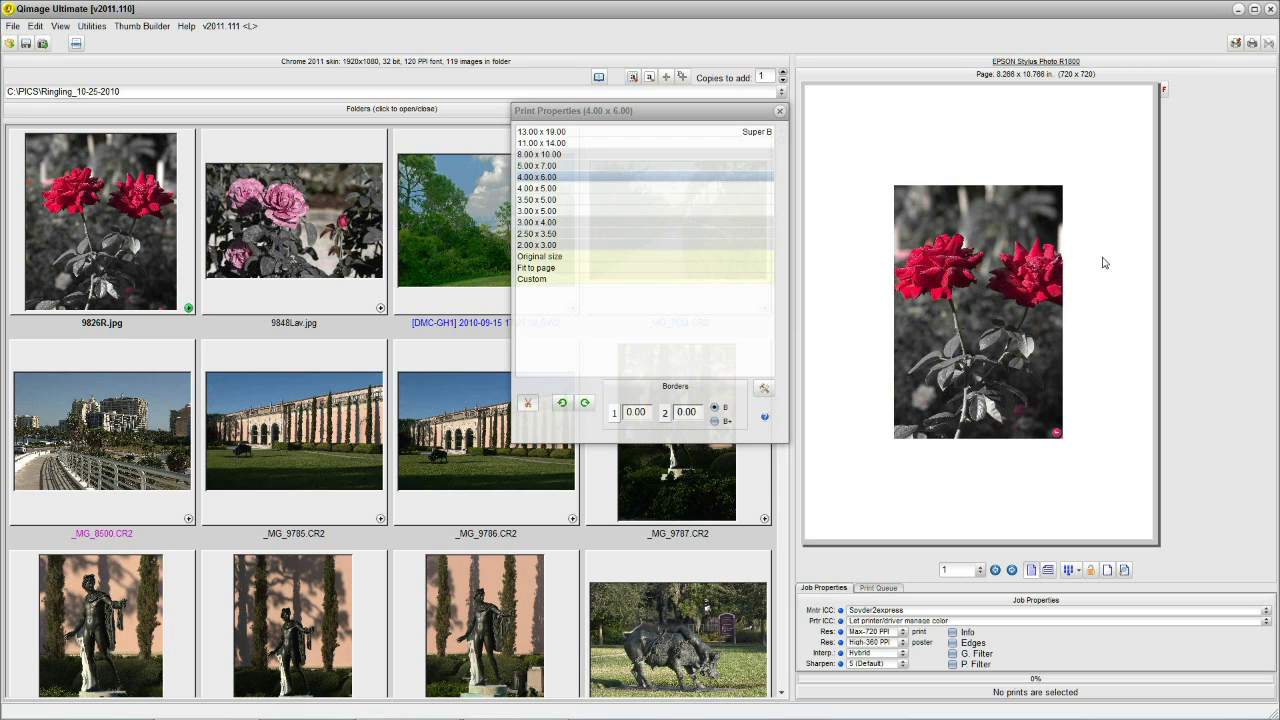
Try the red rose print at 8.00 x 10.00 and 5.00 x 7.00, then return it to 4.00 x 6.00
click(988, 251)
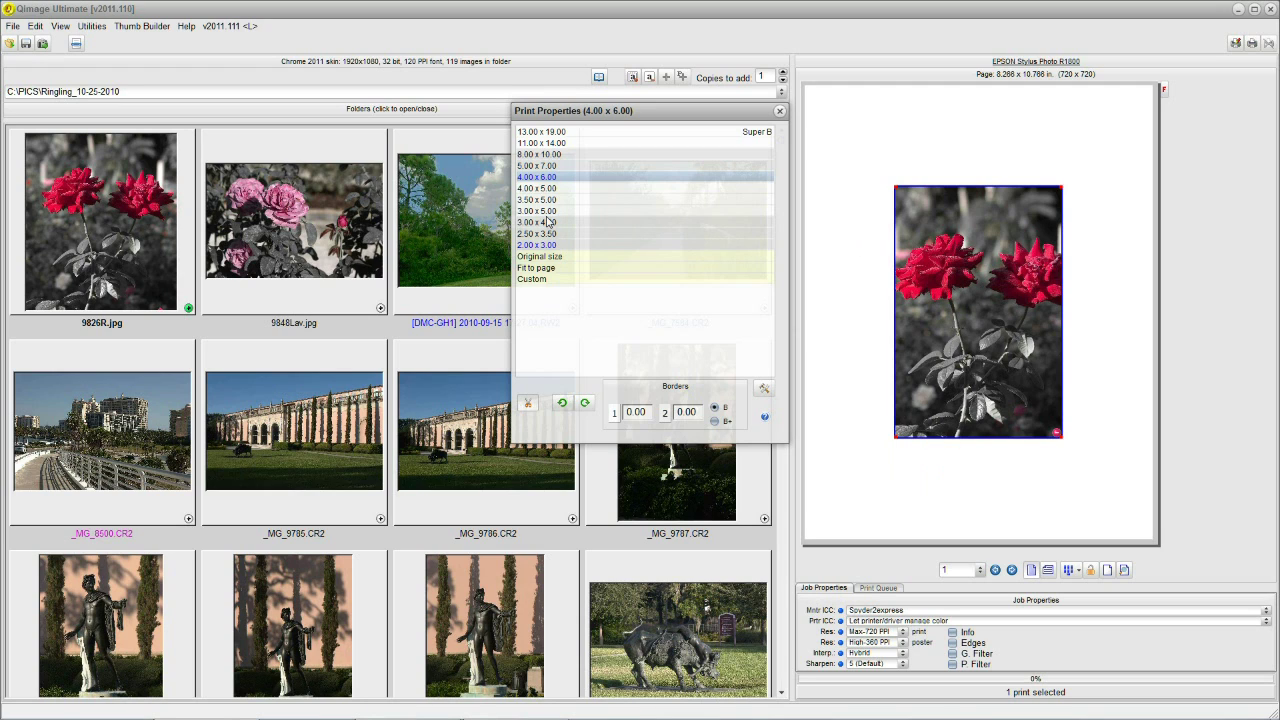
click(555, 157)
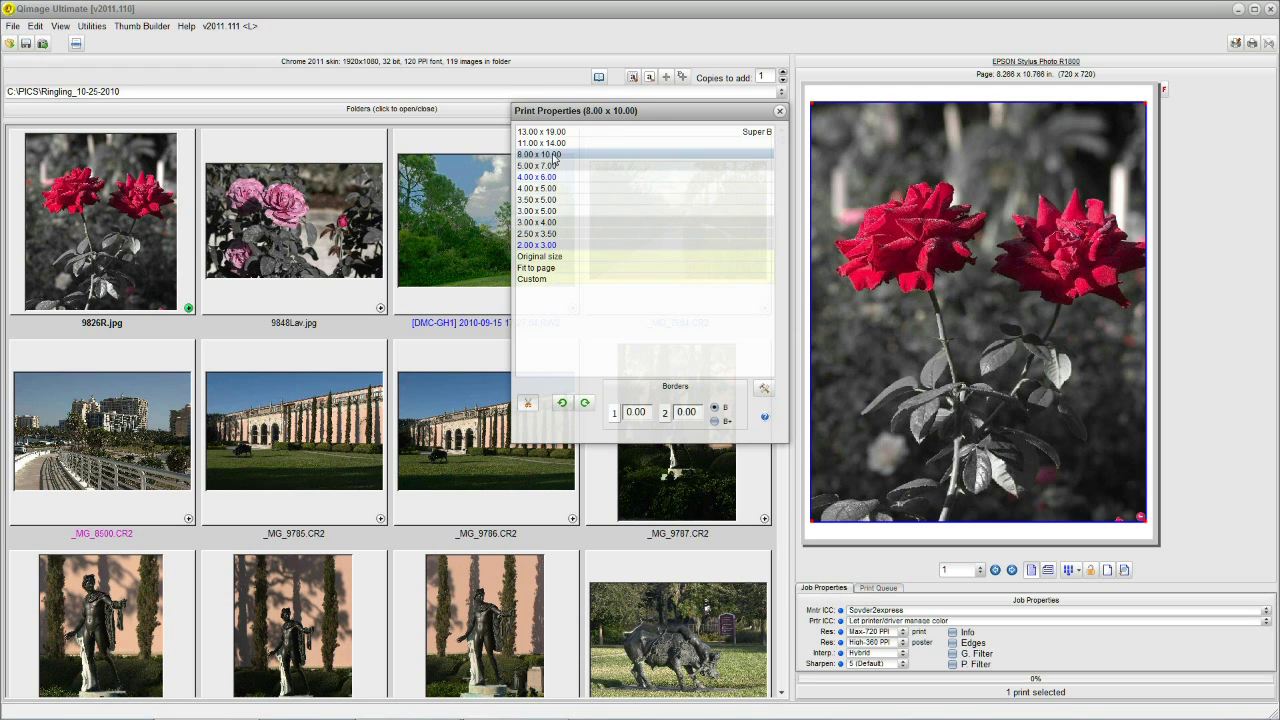
click(557, 166)
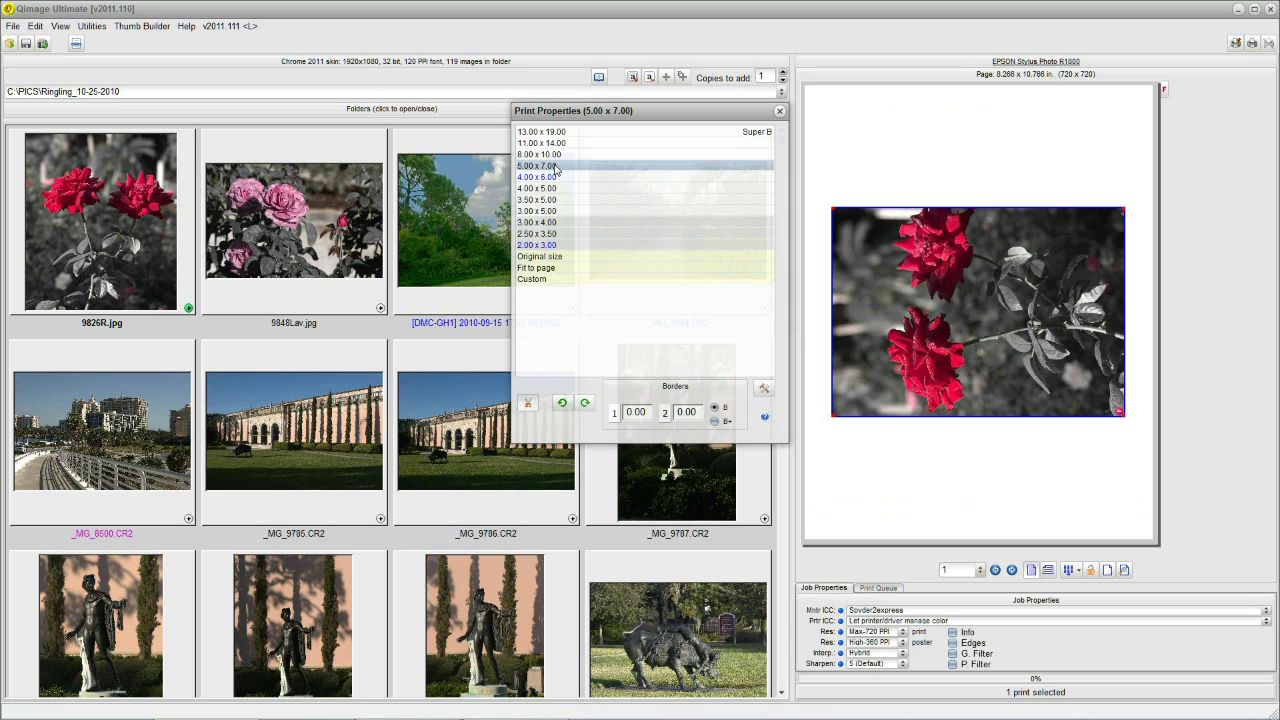
click(559, 177)
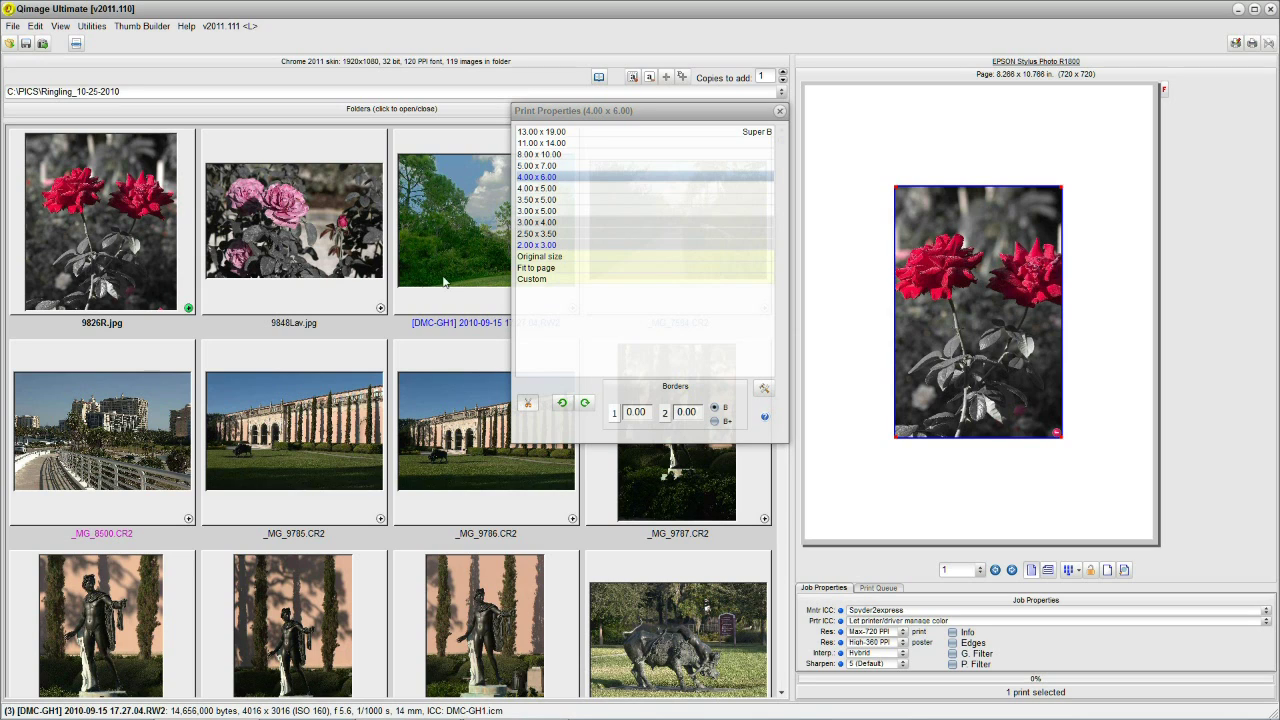
Add the pink roses photo 9848Lav, try 2.00 x 3.00, then settle on 4.00 x 6.00
mouse_move(381, 310)
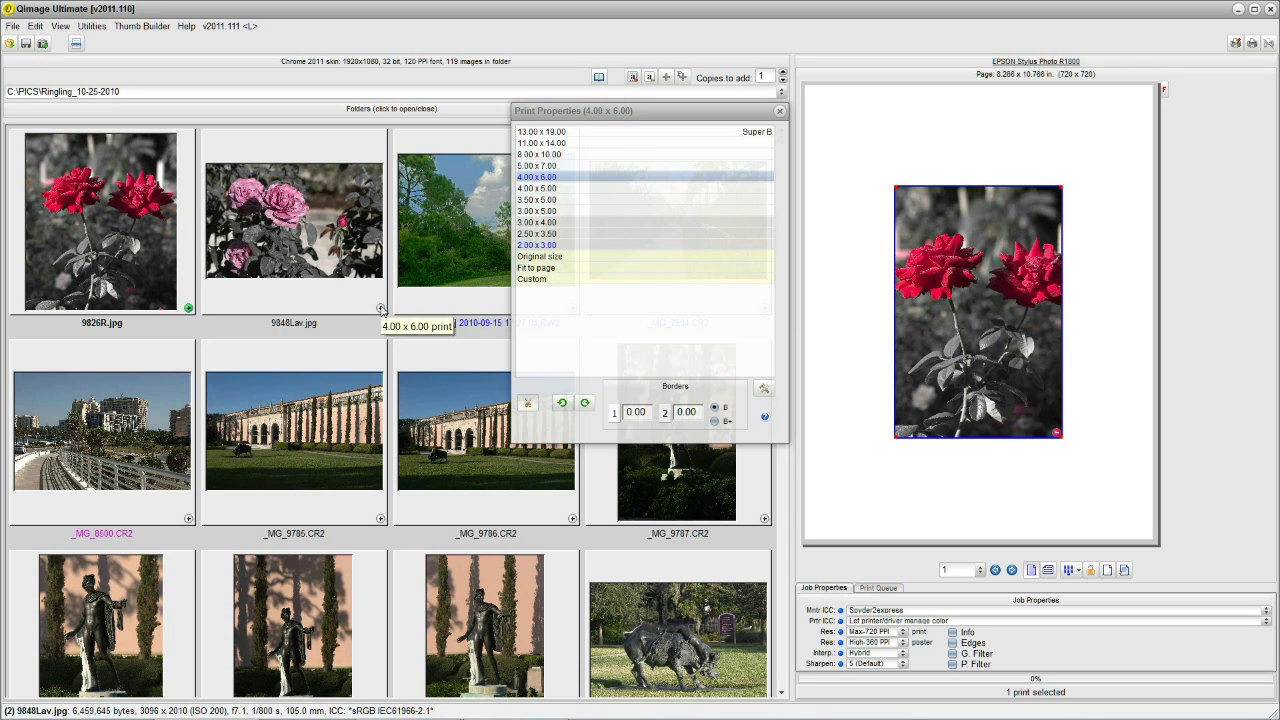
click(381, 310)
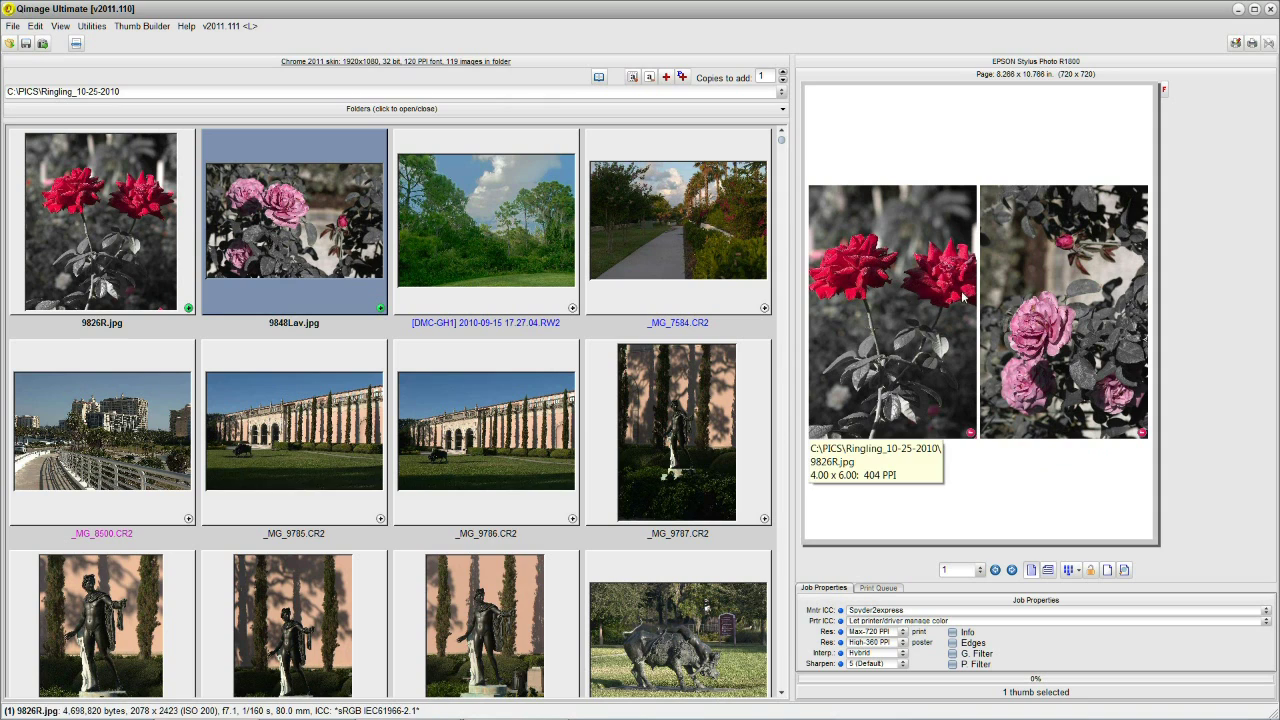
click(1030, 290)
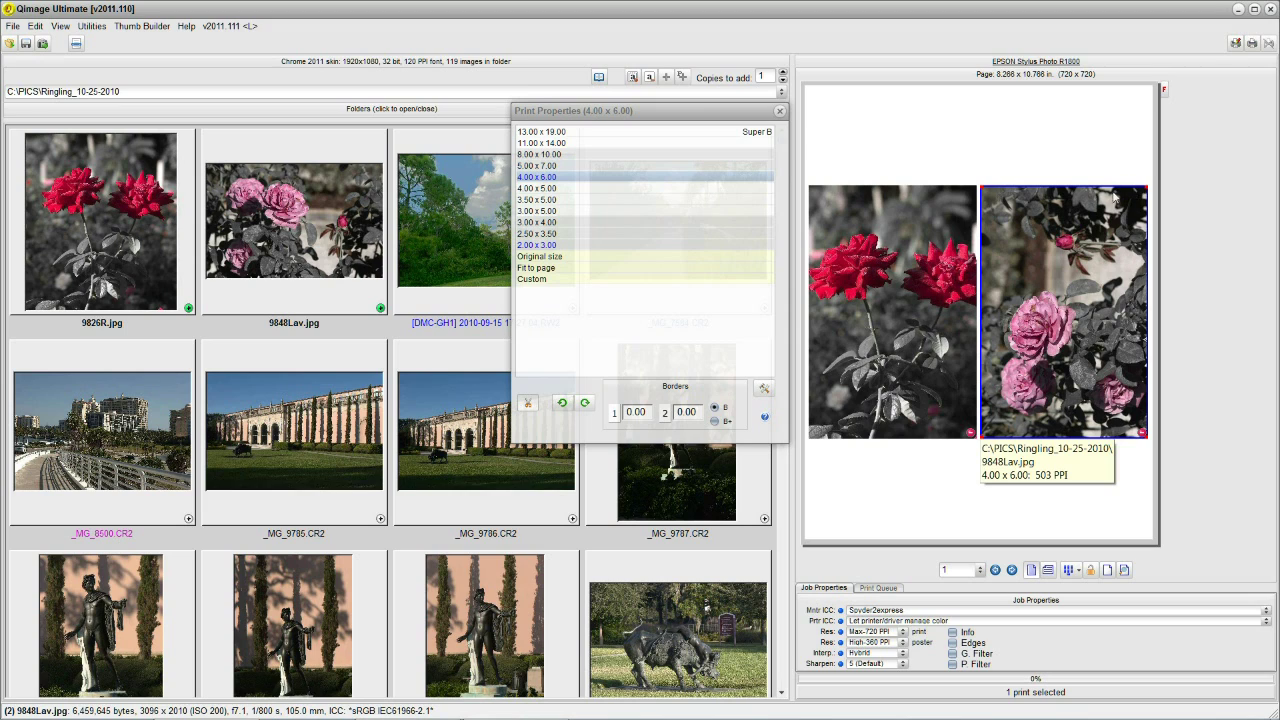
click(579, 246)
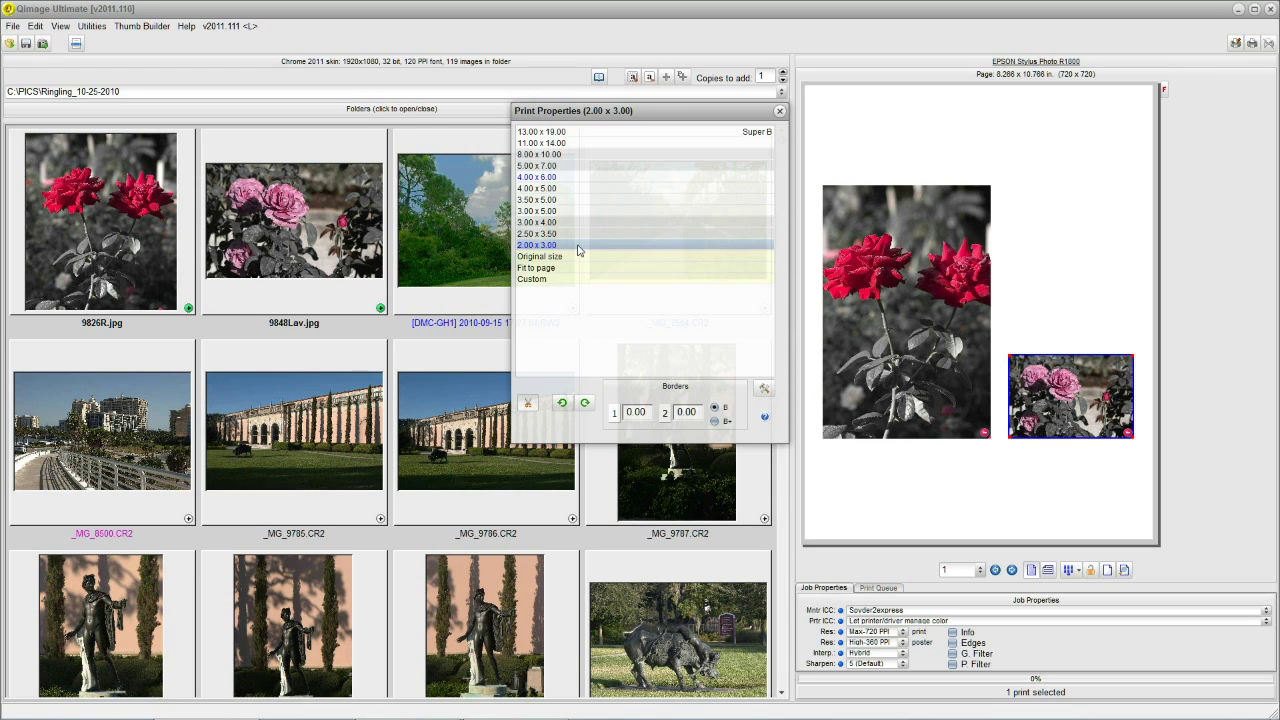
click(541, 177)
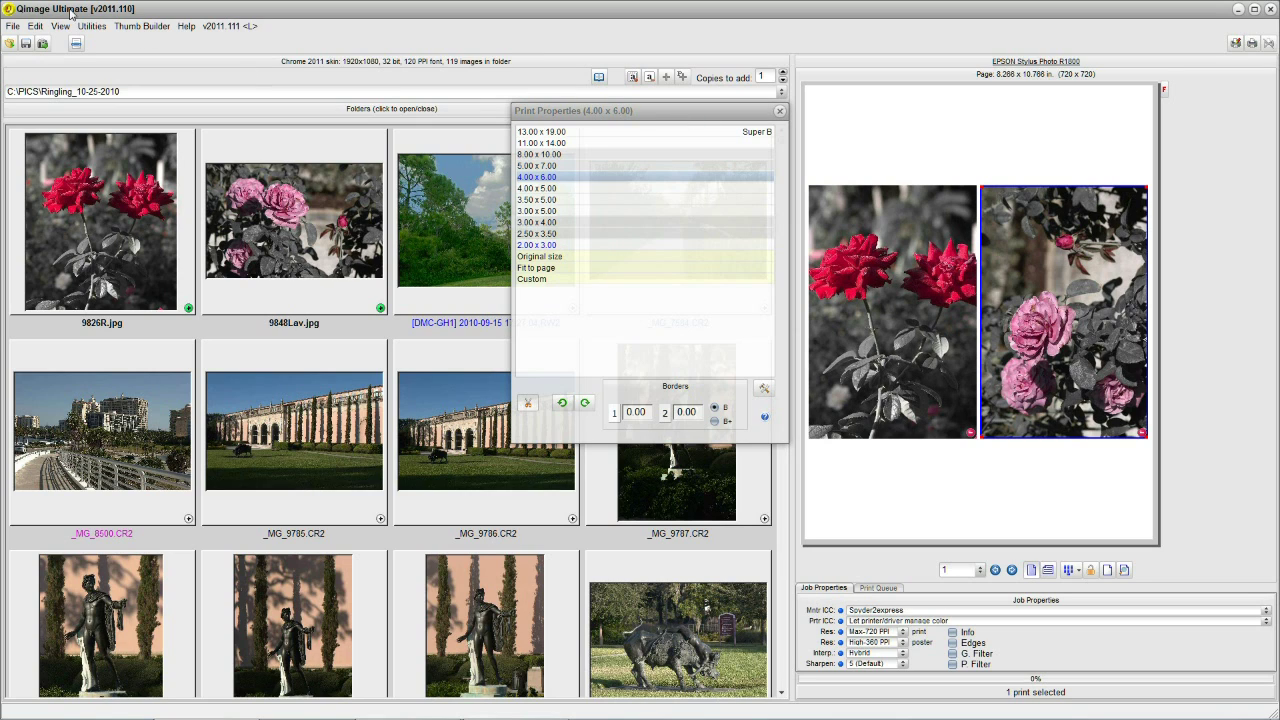
click(35, 26)
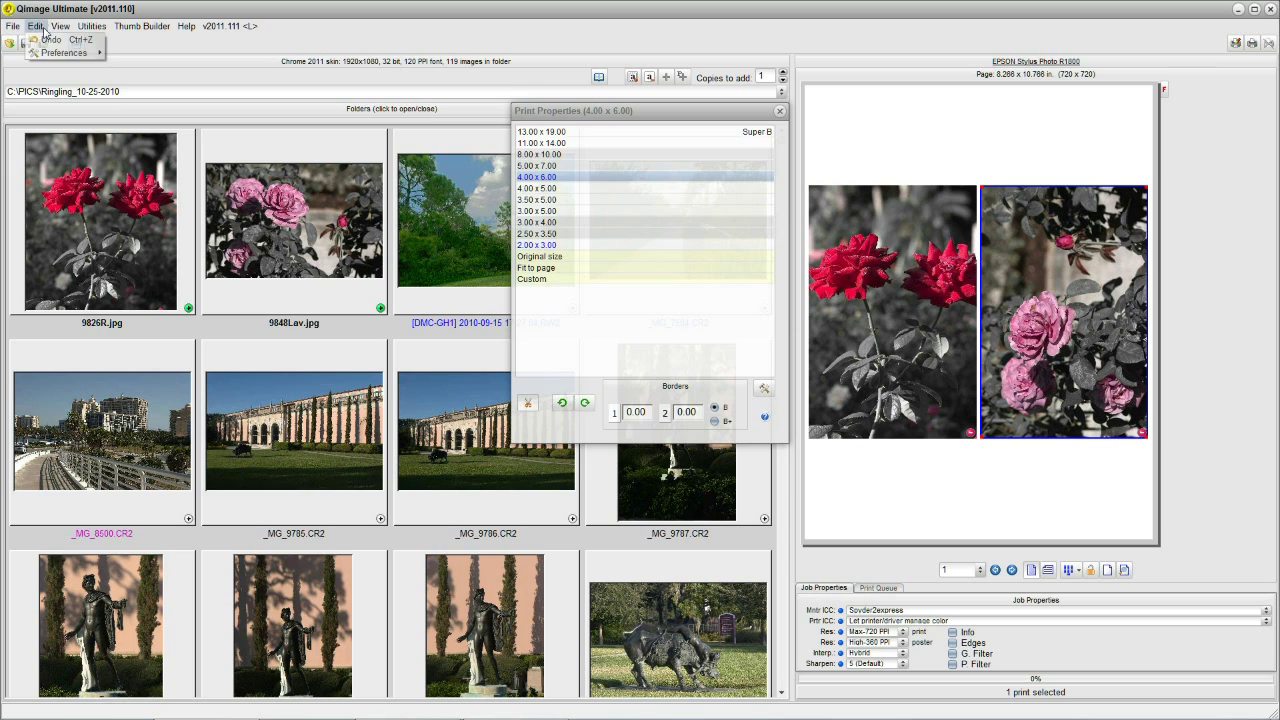
Set the Print Properties Dialog preference to Open Manually, acknowledge the notice, and close the panel
mouse_move(52, 58)
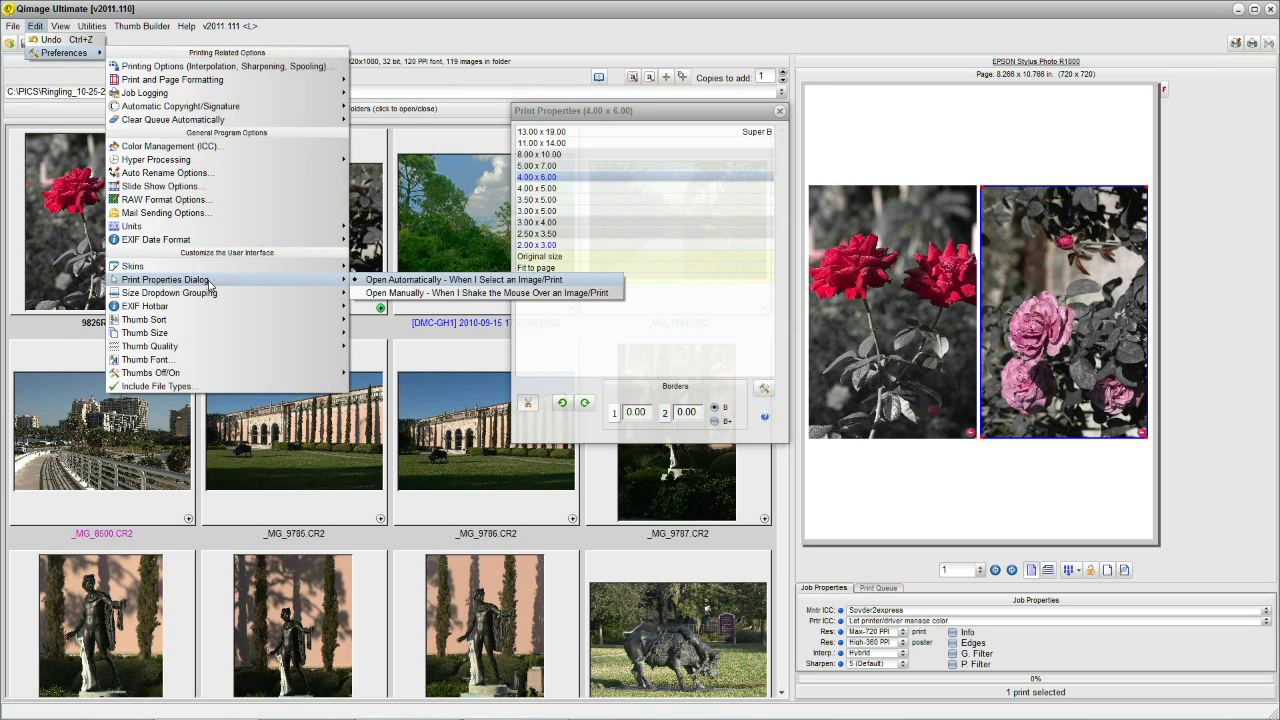
mouse_move(302, 283)
click(380, 292)
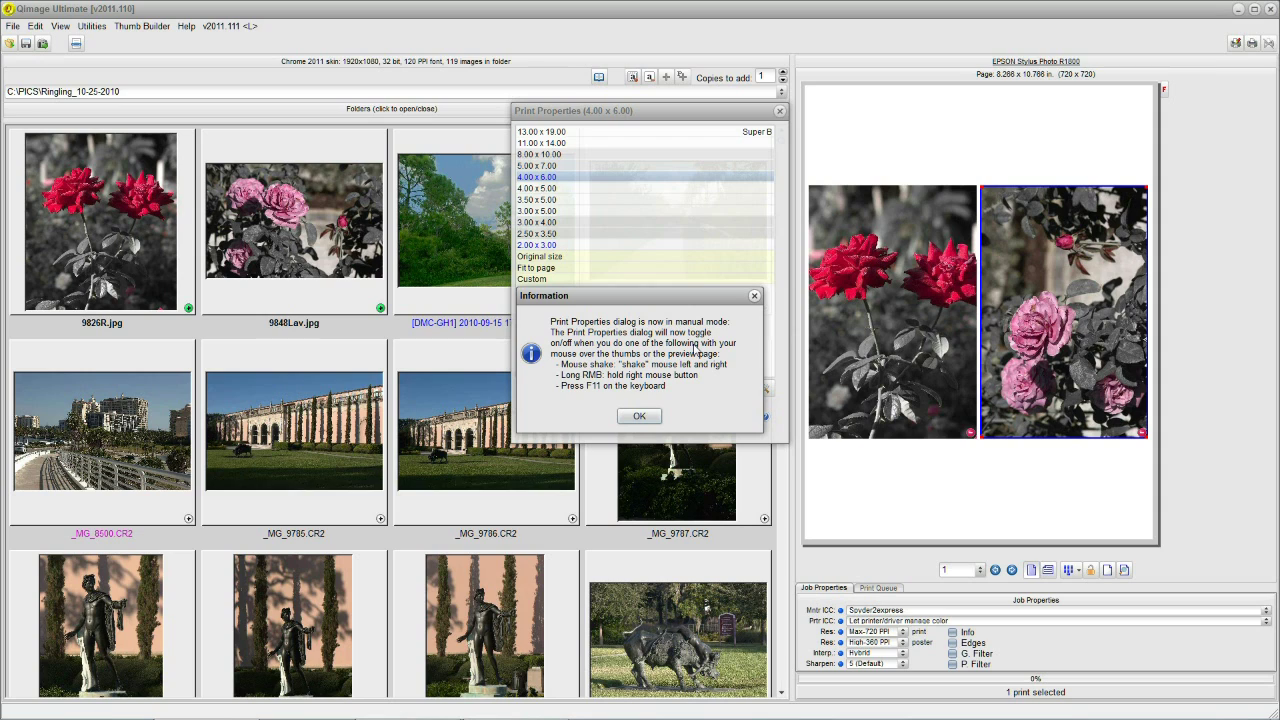
click(640, 417)
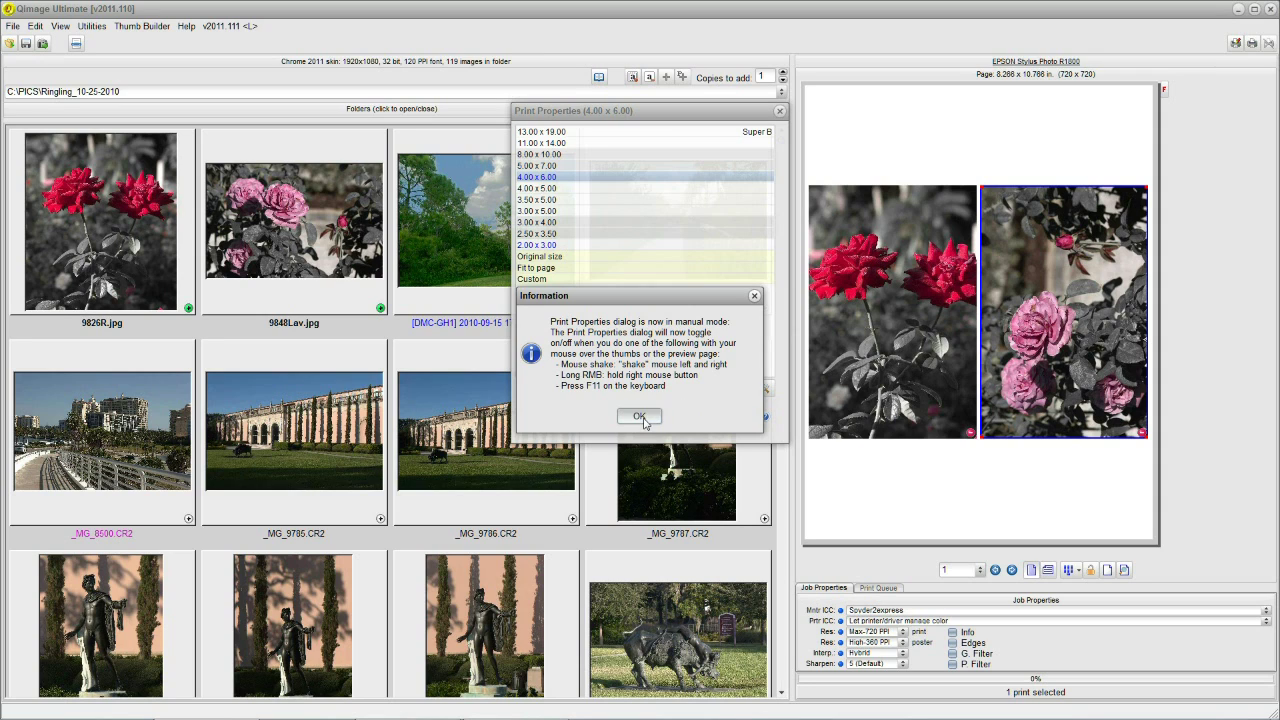
click(779, 112)
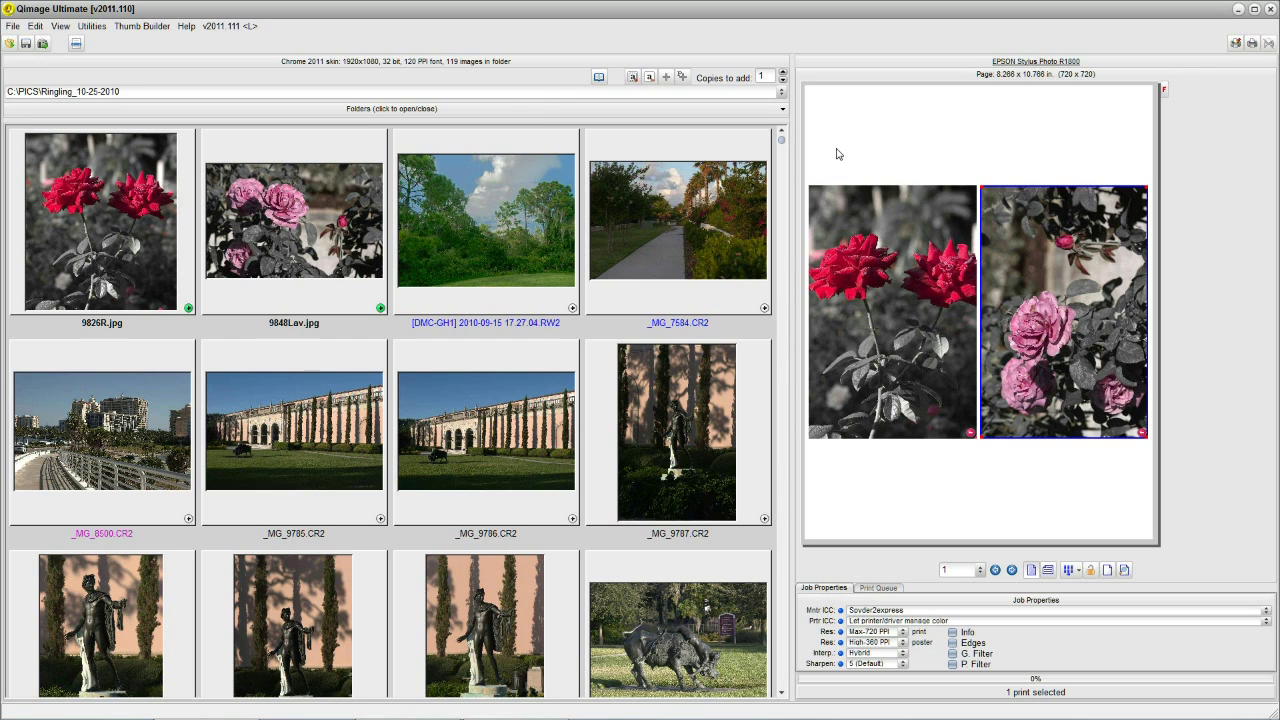
Remove the 9848Lav pink roses print and scroll the thumbnails down to the lake photos
click(1143, 435)
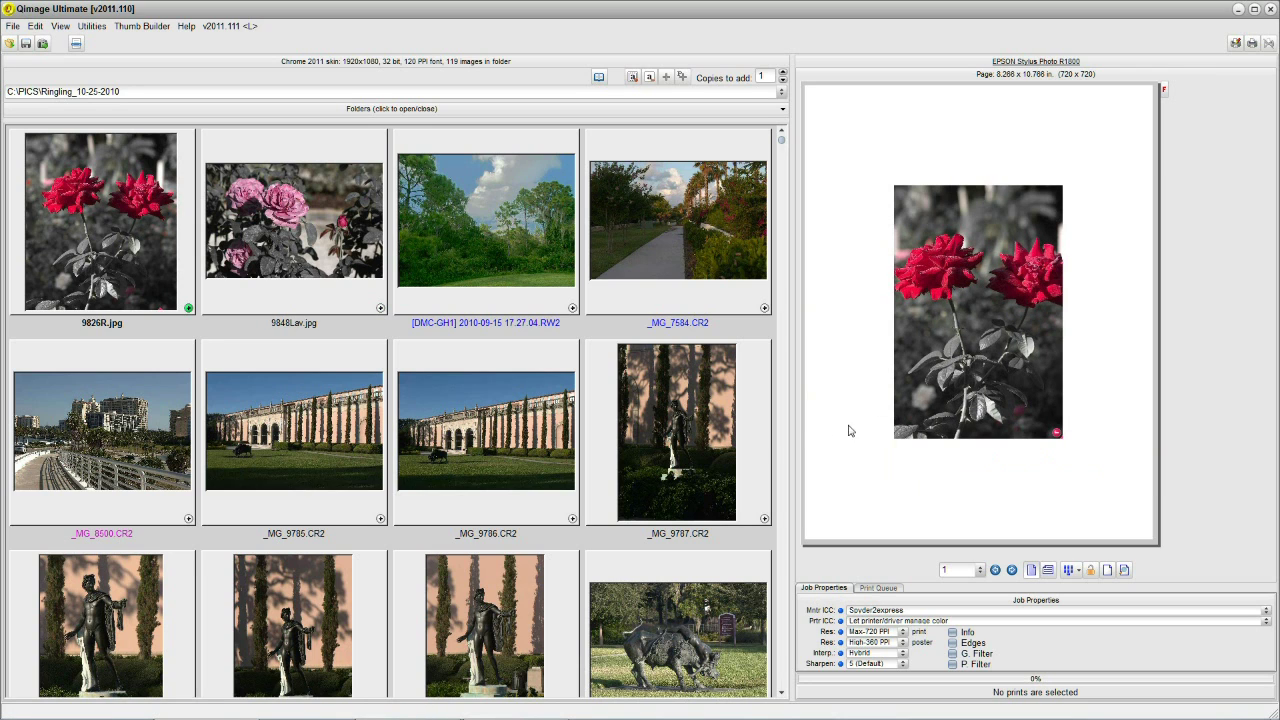
scroll(646, 502, down, 1)
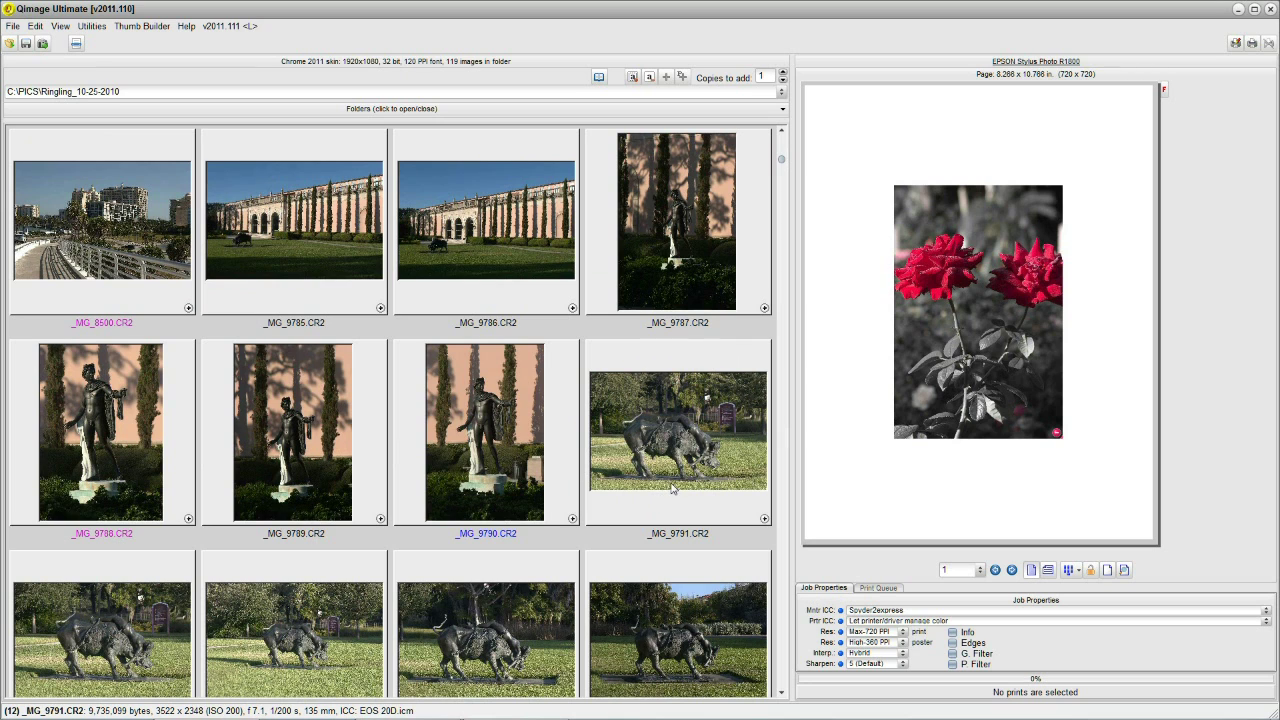
scroll(665, 487, down, 1)
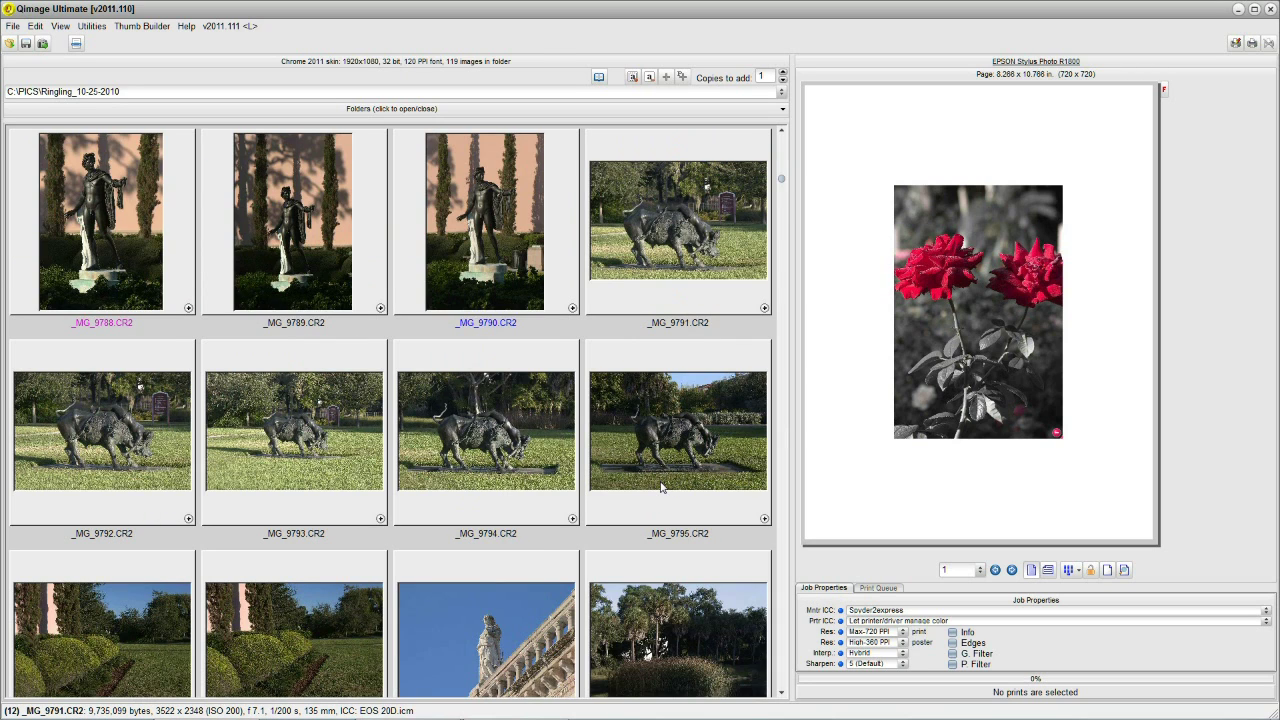
scroll(660, 487, down, 1)
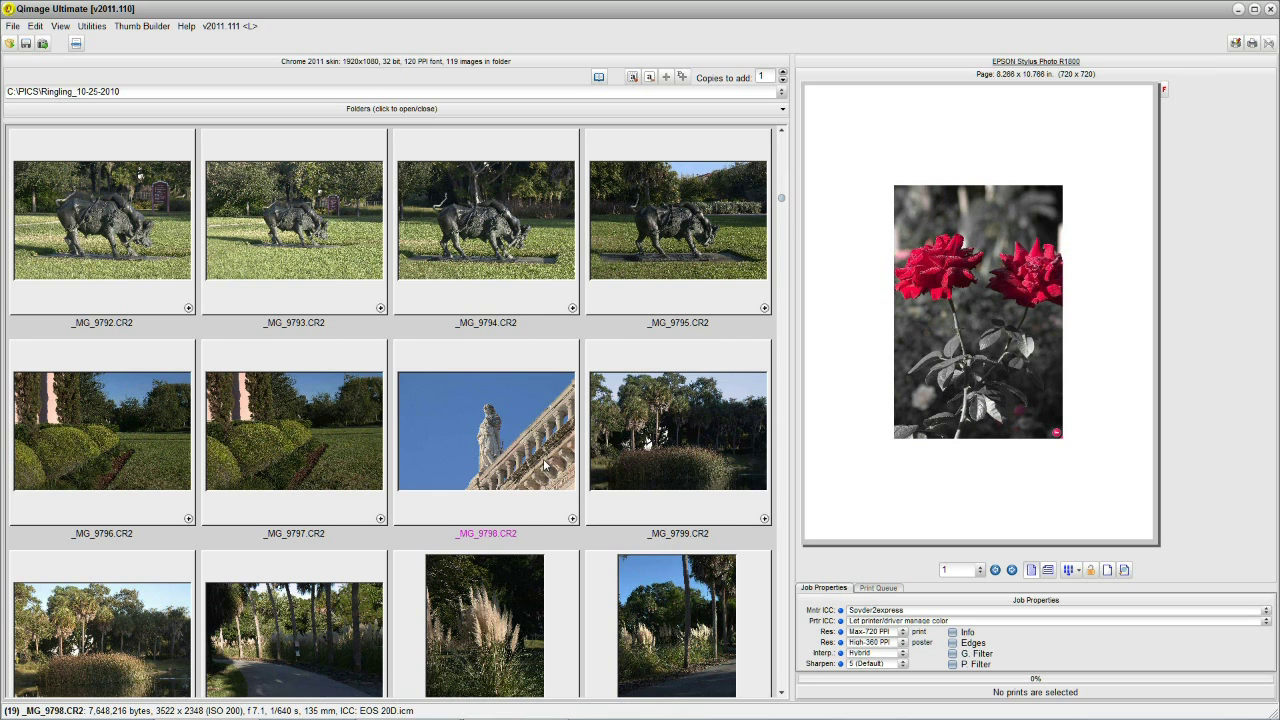
scroll(549, 466, down, 1)
scroll(540, 420, down, 1)
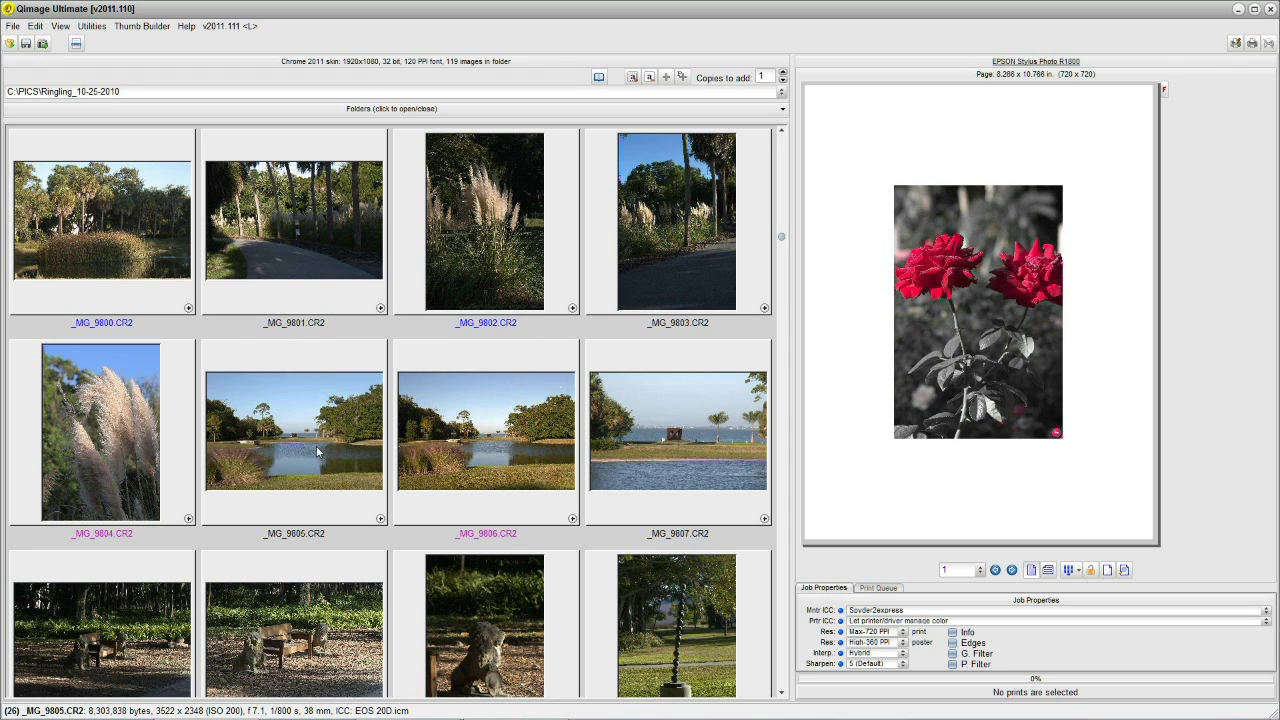
Add the _MG_9805.CR2 lake photo to the page beside the red rose print
click(380, 518)
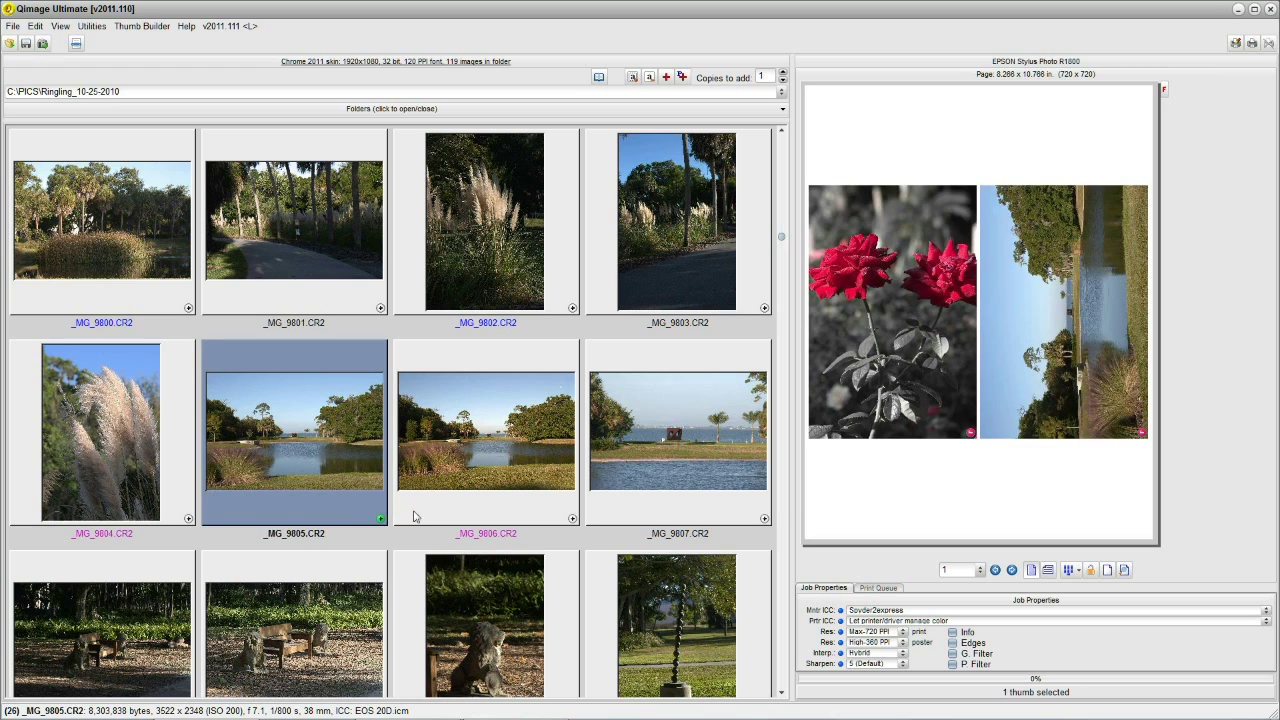
mouse_move(1038, 292)
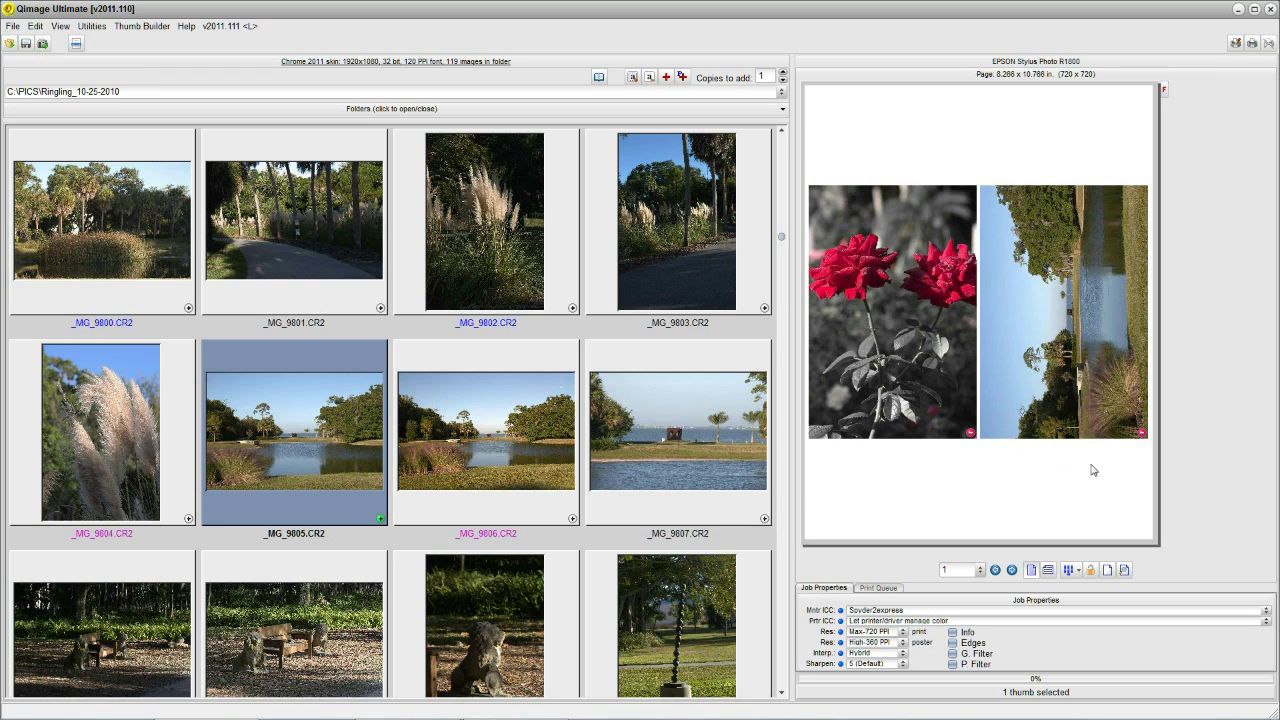
click(1124, 570)
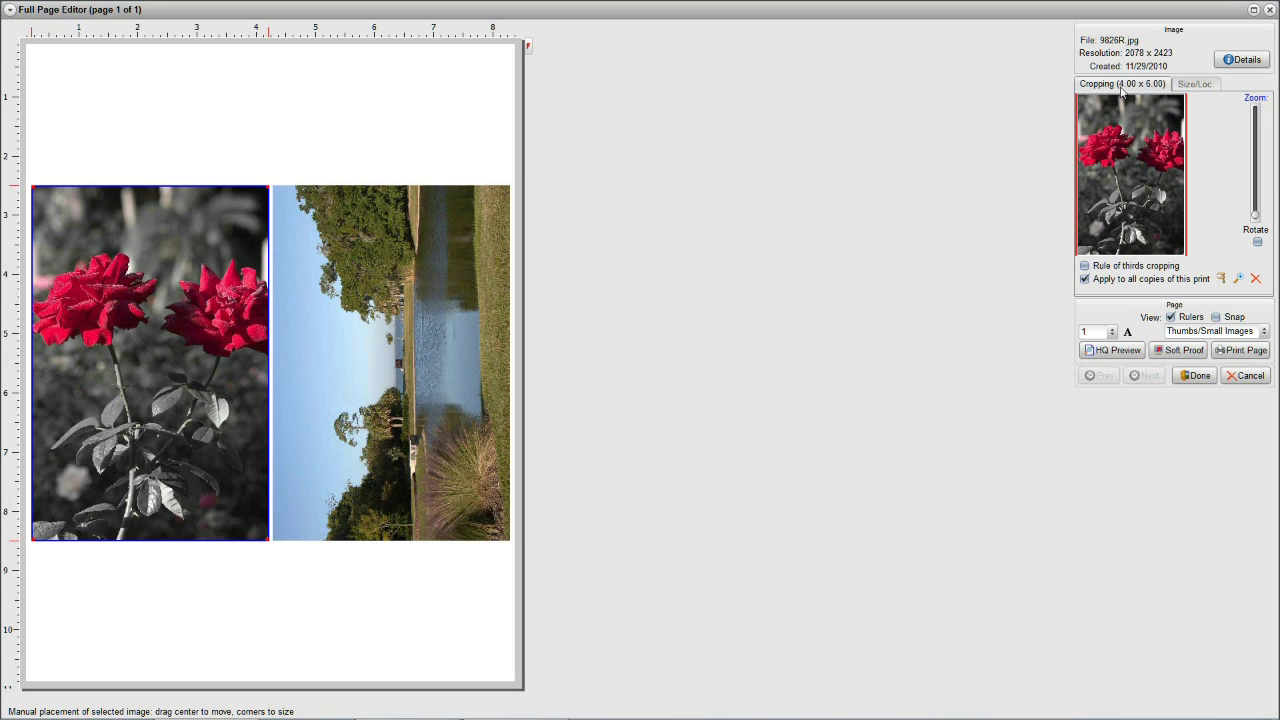
In the Cropping tab, zoom and centre the rose print's crop on the large red rose
click(1208, 86)
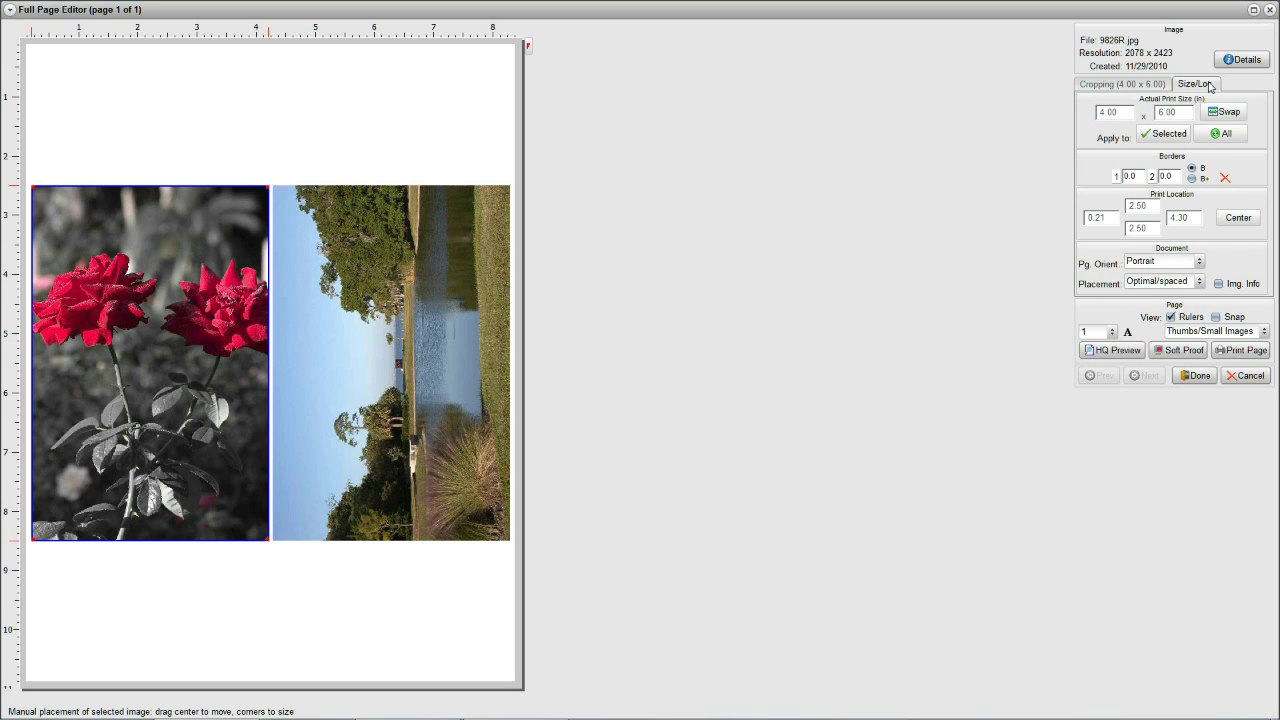
click(1131, 85)
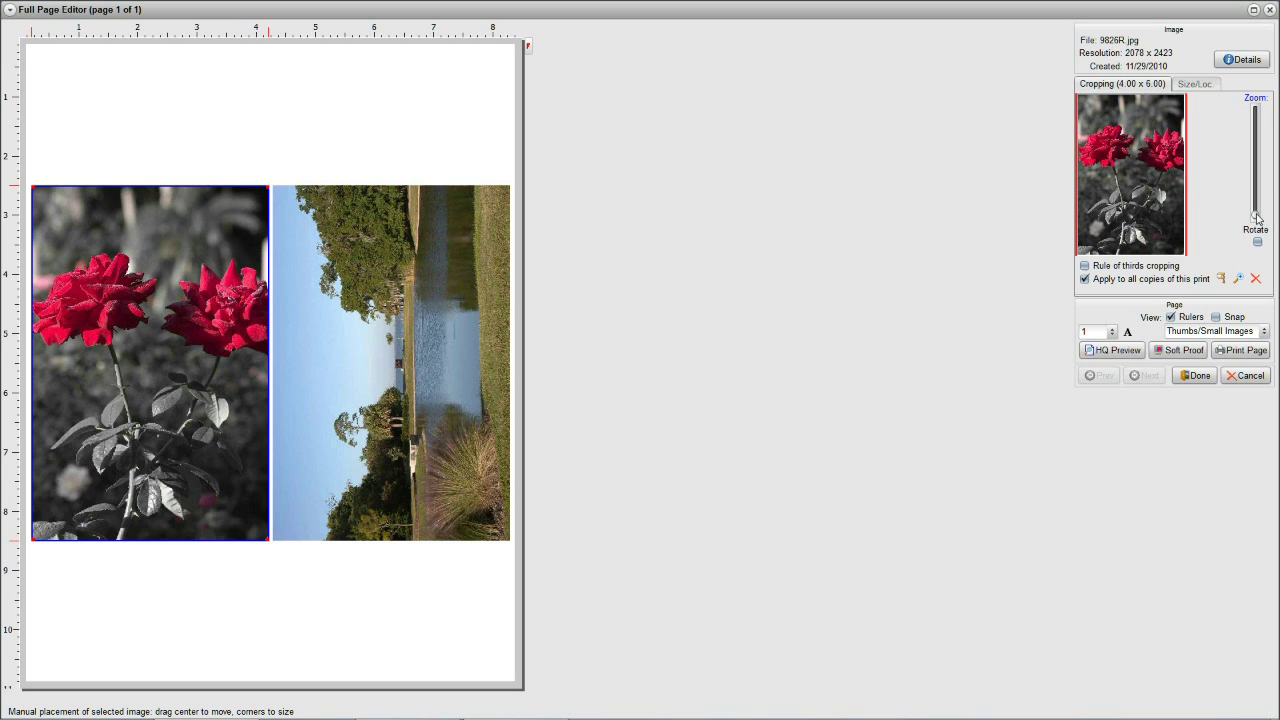
drag(1257, 218, 1257, 168)
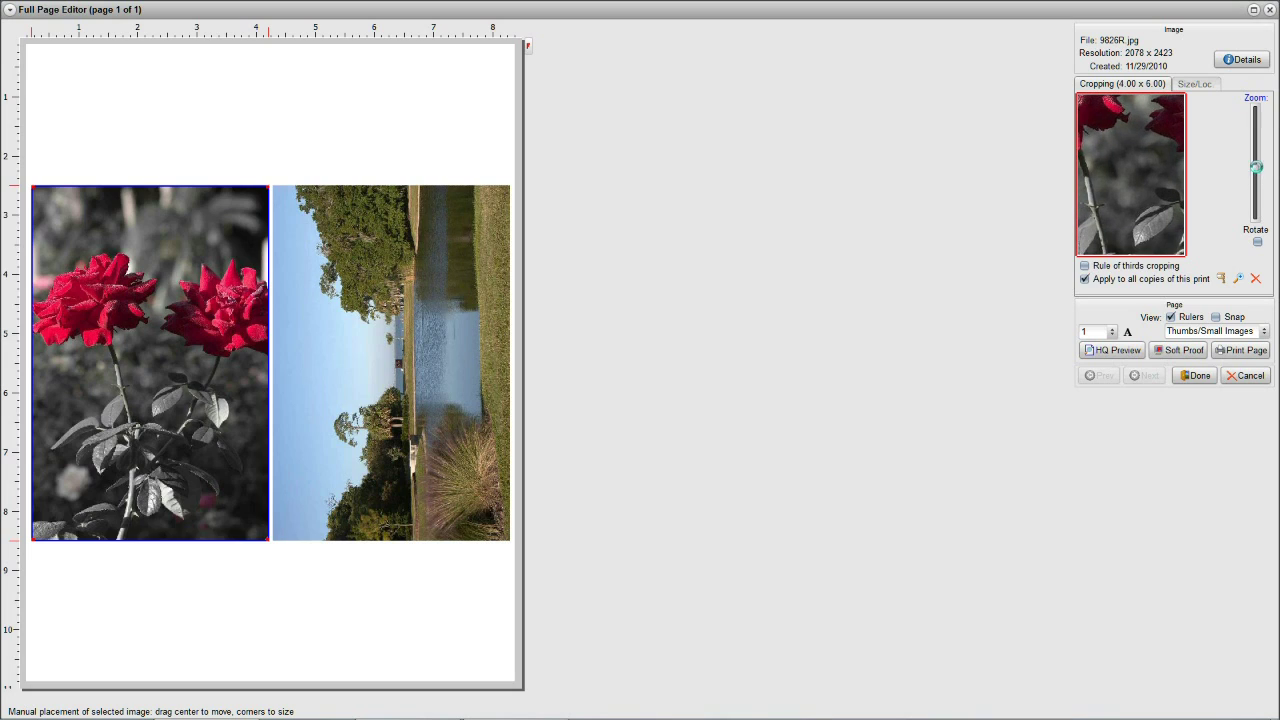
drag(1111, 137, 1168, 209)
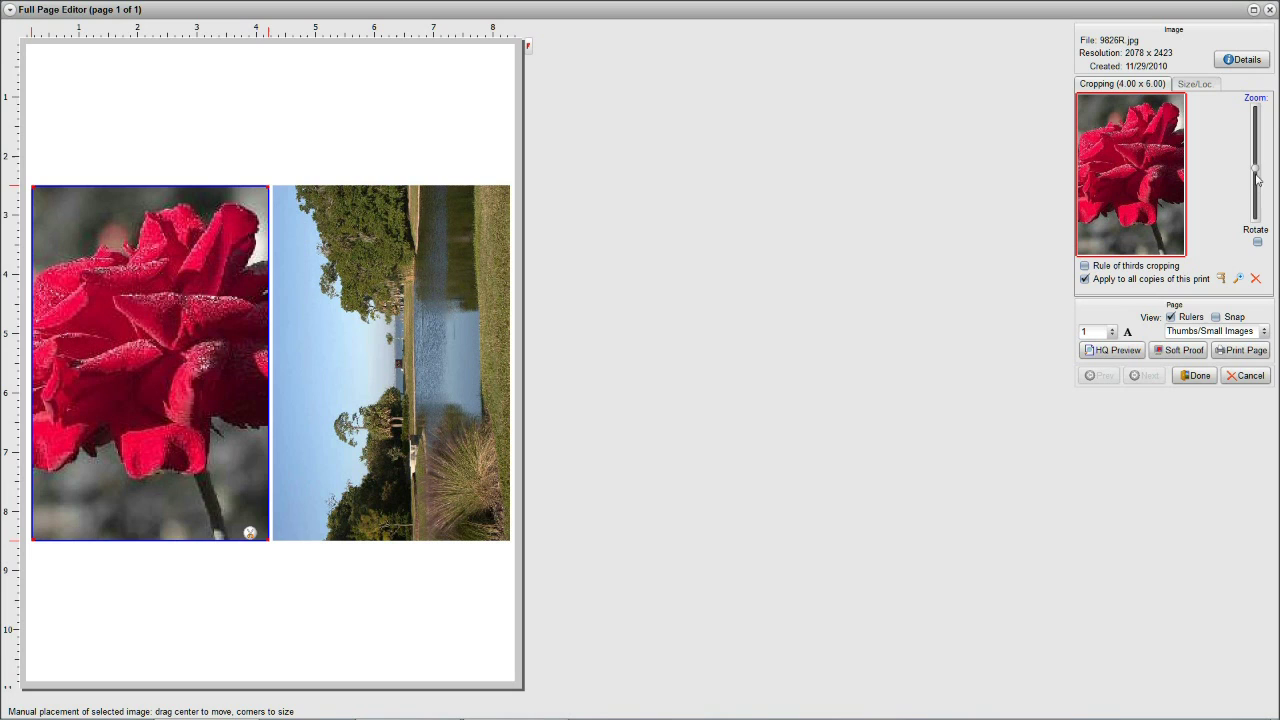
drag(1257, 172, 1257, 178)
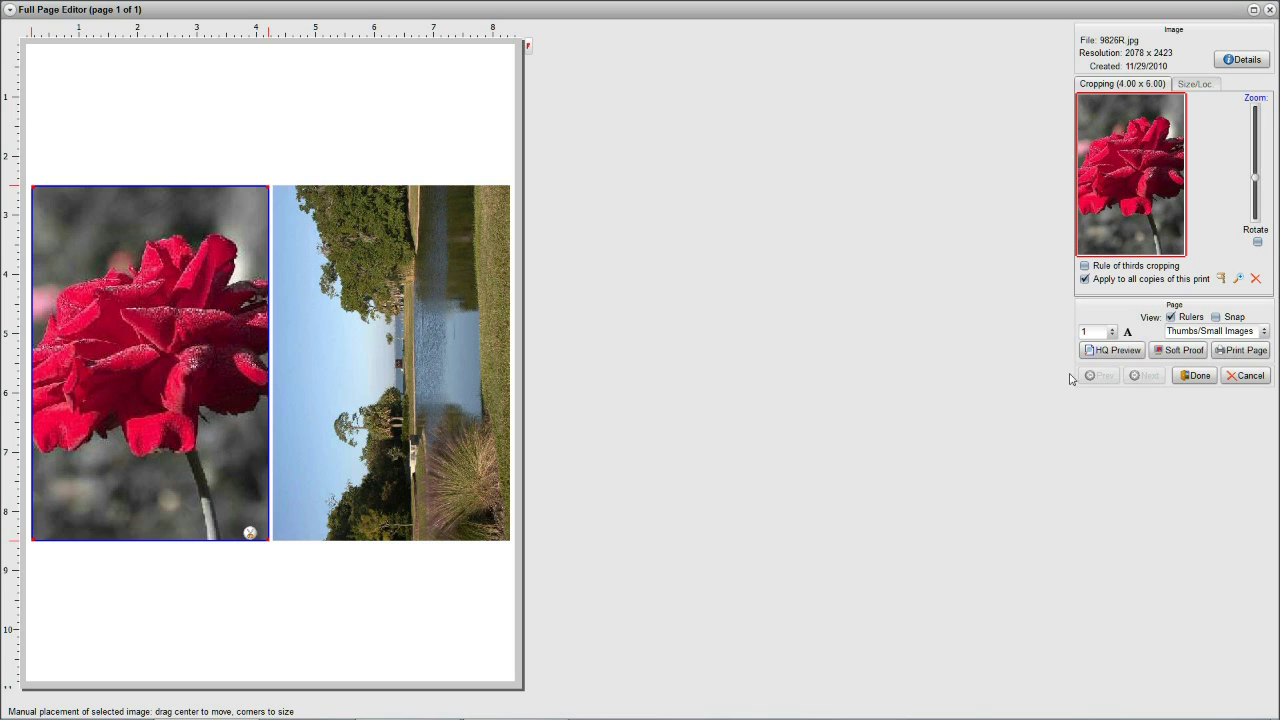
click(1204, 376)
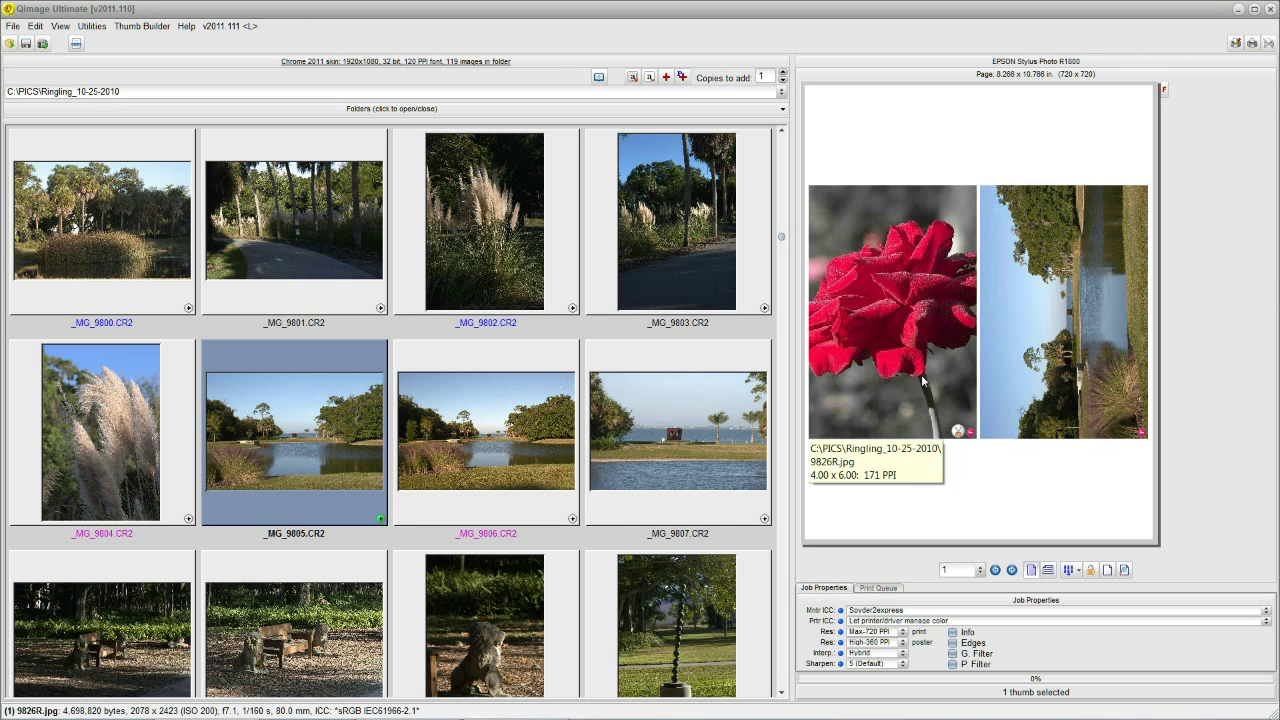
Clear the rose print's manual crop, confirming removal, so both red roses reappear
mouse_move(927, 334)
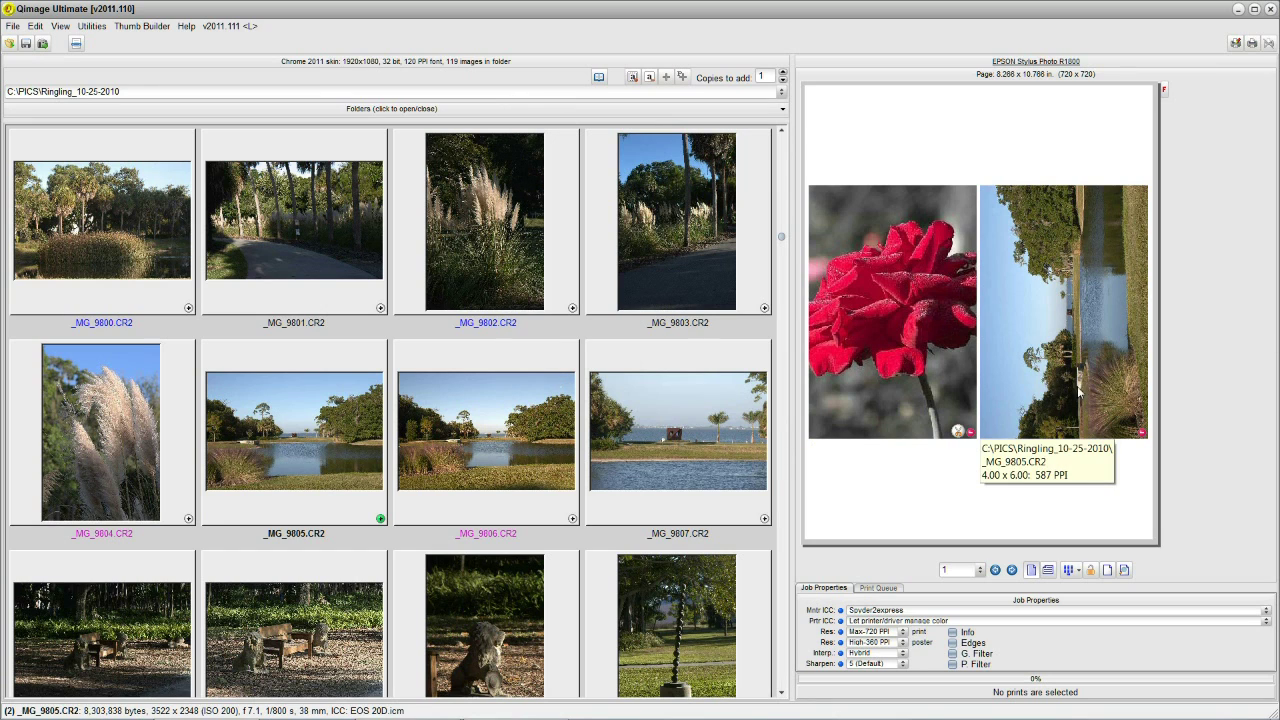
click(958, 433)
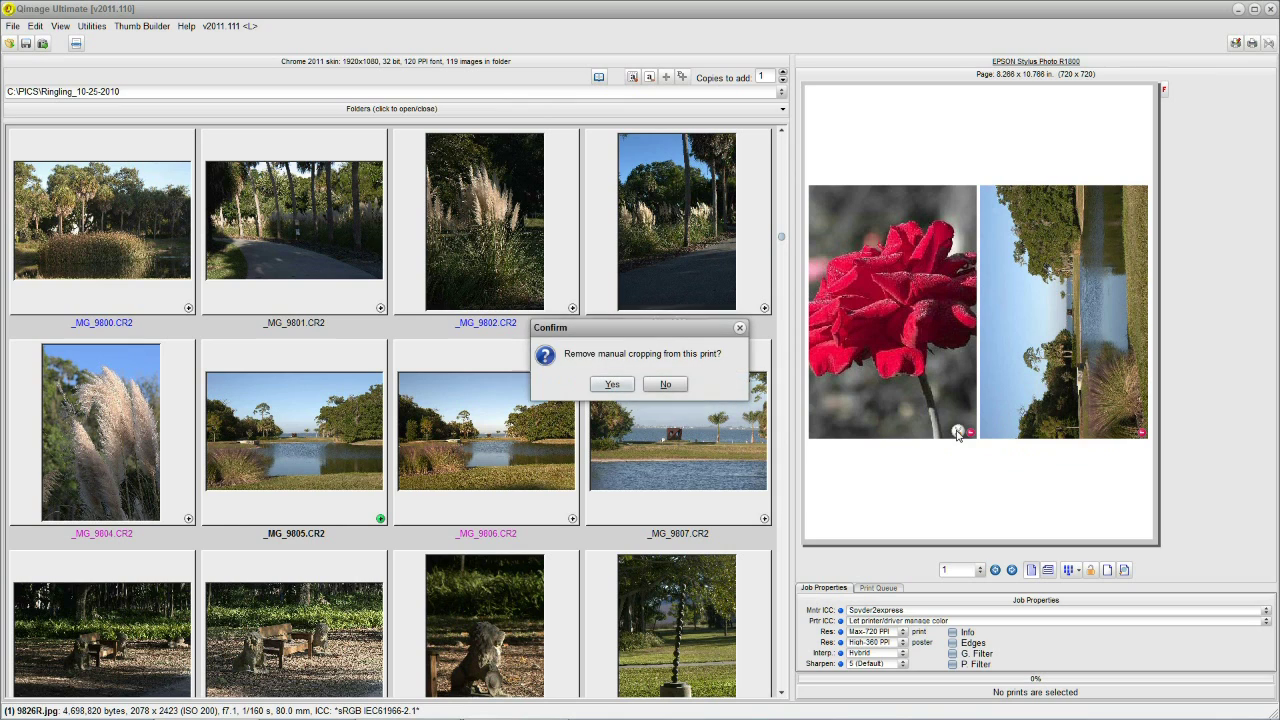
click(612, 385)
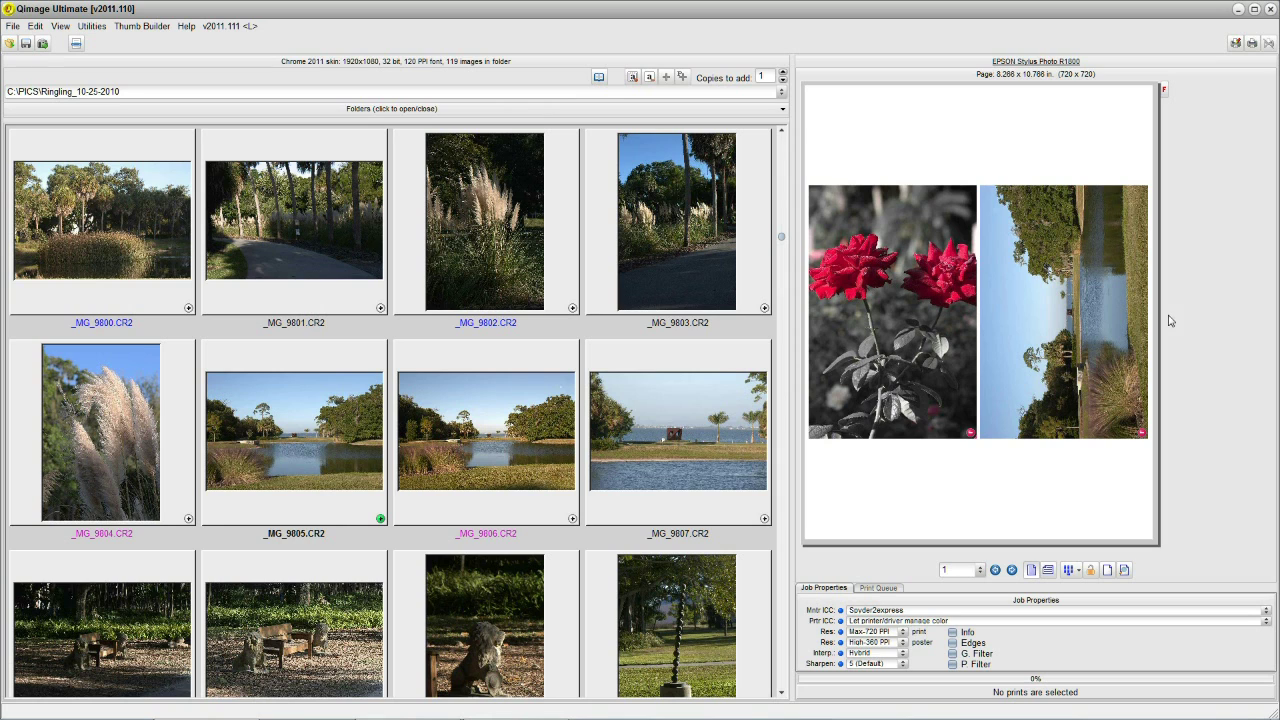
key(p)
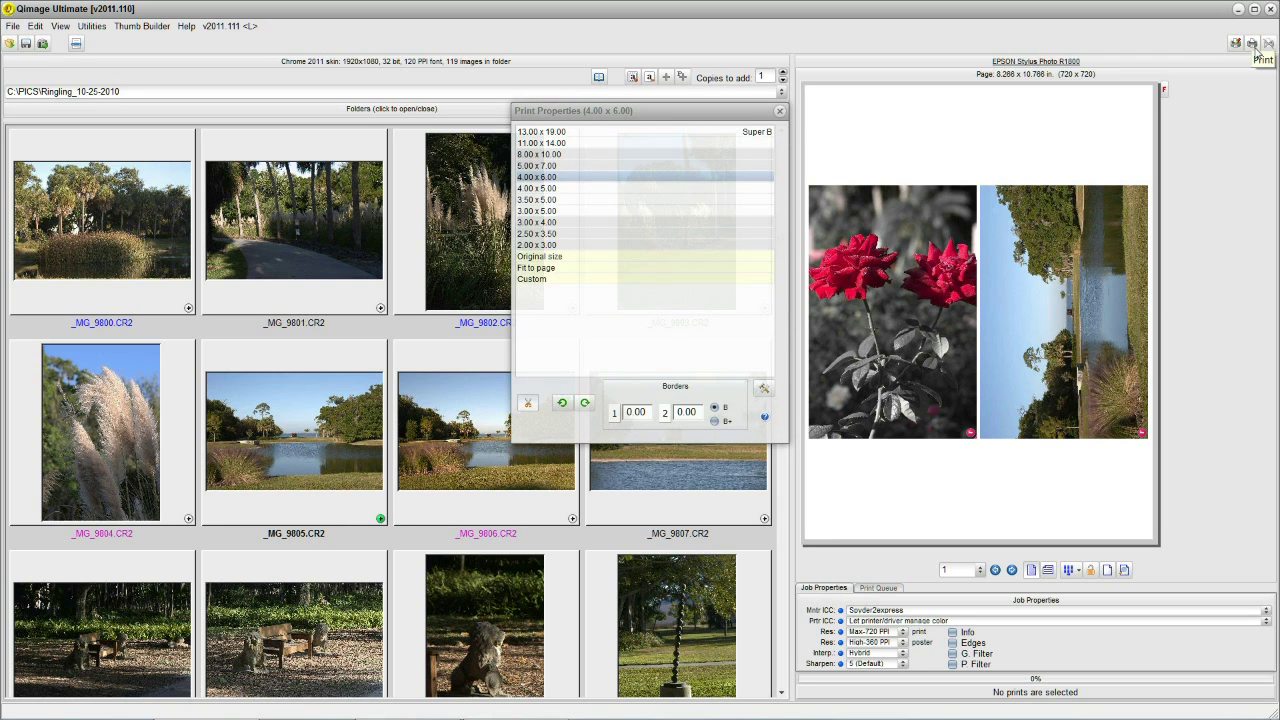
Print the rose-and-lake page on the EPSON Stylus Photo R1800, all pages, 1 copy
click(1253, 45)
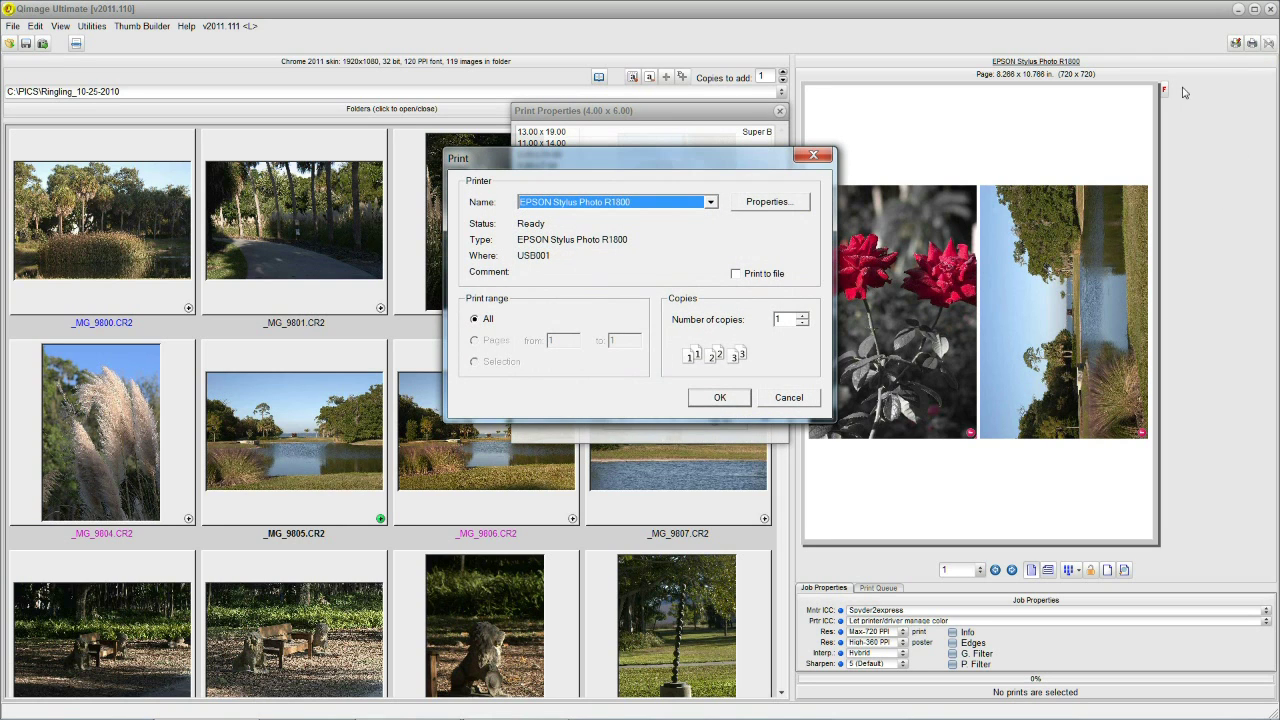
click(716, 400)
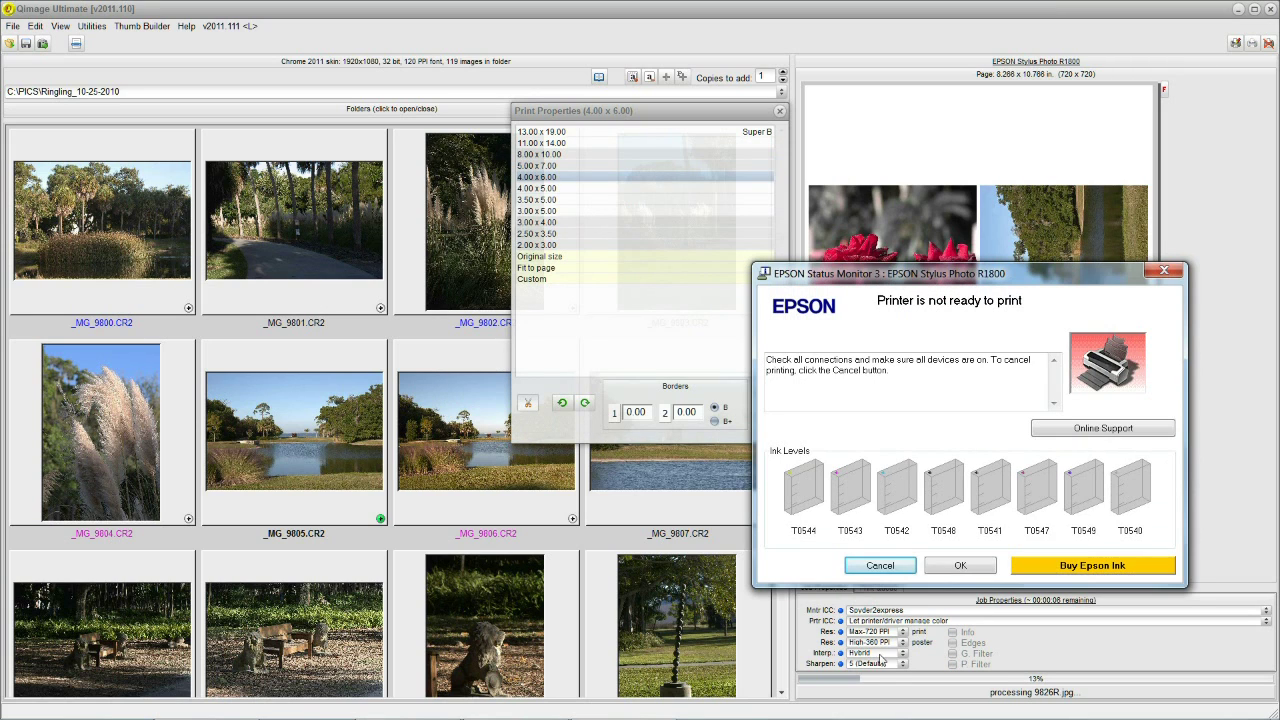